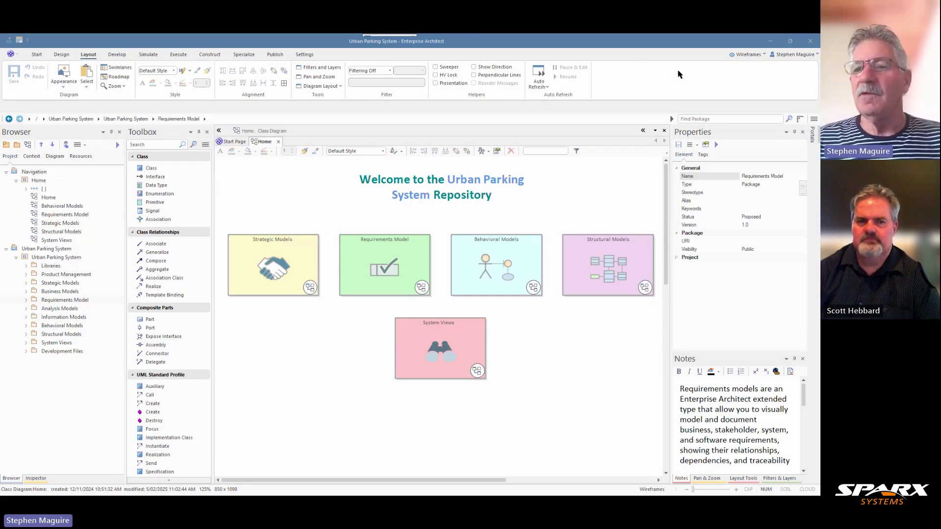
- Switch the modeling perspective to BPMN from the Business Modeling group
{"action": "left_click", "coordinate": [764, 55]}
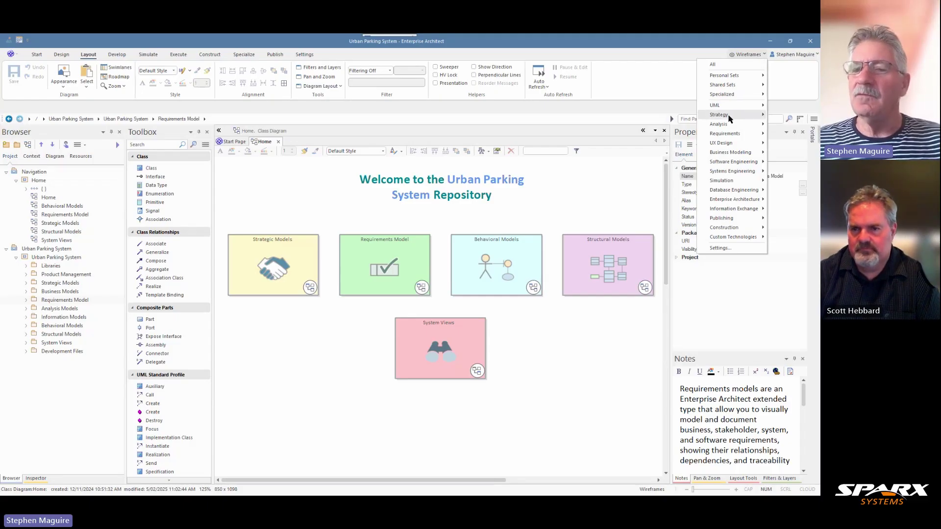
{"action": "mouse_move", "coordinate": [727, 124]}
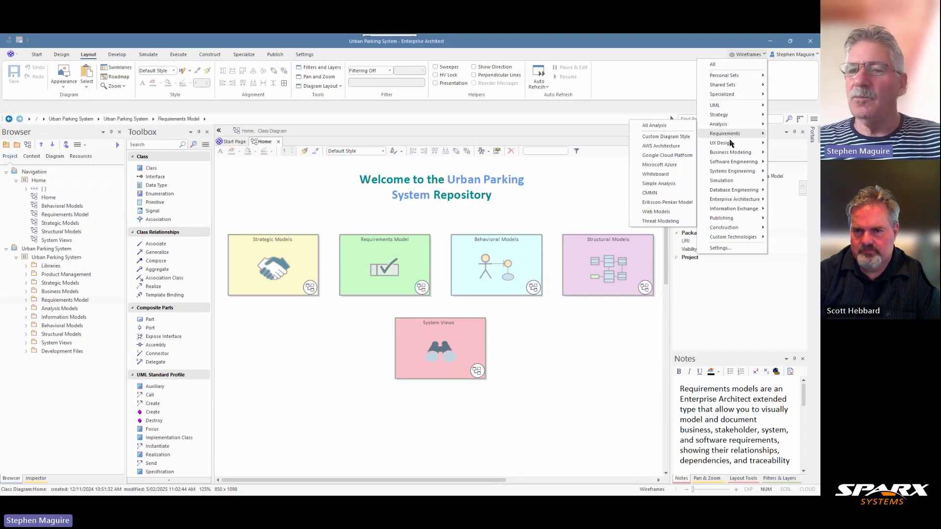
{"action": "mouse_move", "coordinate": [730, 154]}
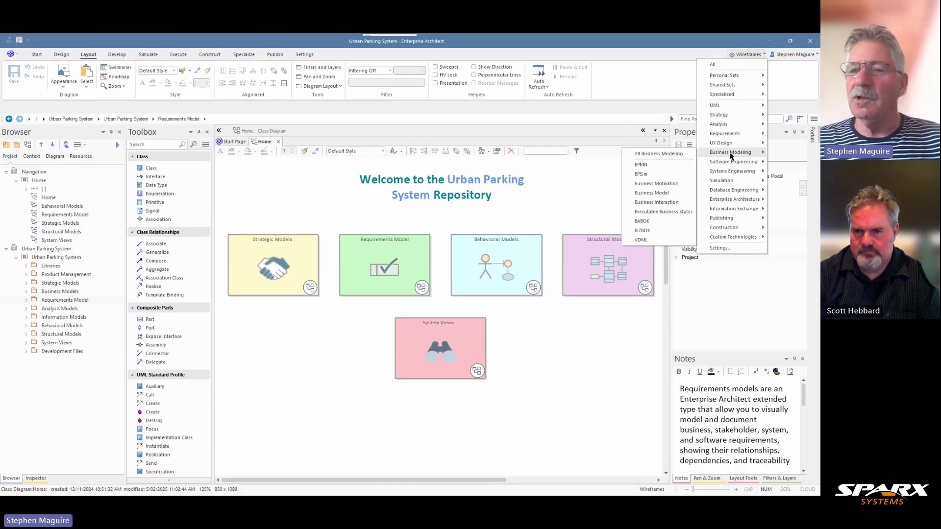
{"action": "left_click", "coordinate": [641, 165]}
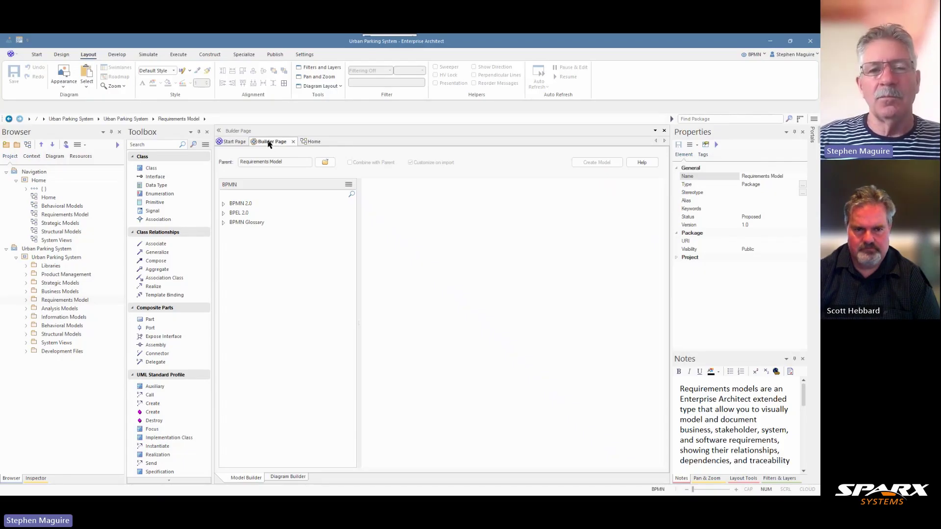
- Review the BPMN 2.0 patterns Starter Process Diagram, Two Participant Choreography and Three Participant Collaboration (White Box), then close the builder page
{"action": "left_click", "coordinate": [224, 206]}
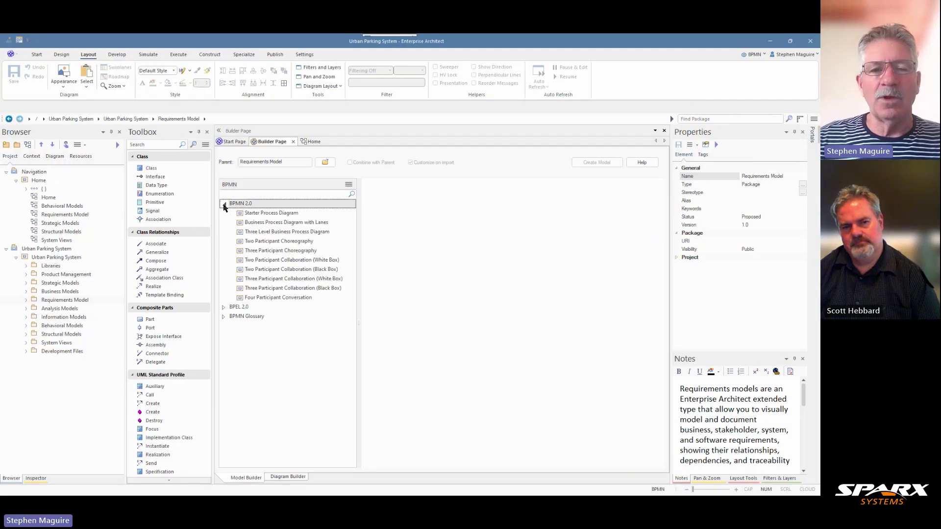
{"action": "left_click", "coordinate": [265, 214]}
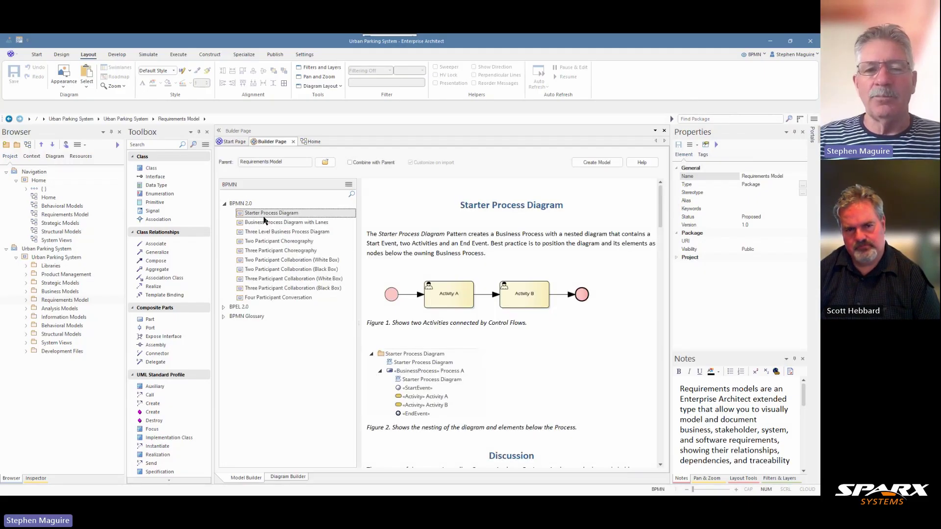
{"action": "left_click", "coordinate": [279, 242]}
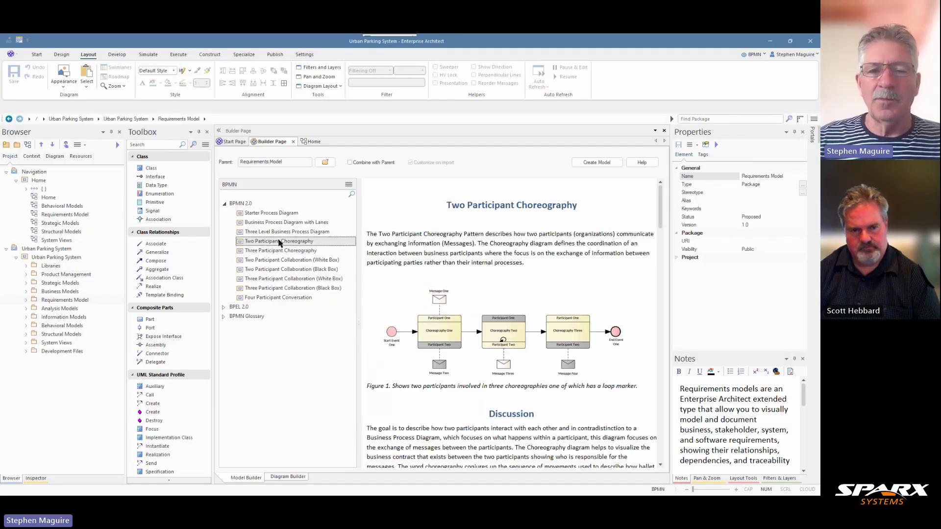
{"action": "left_click", "coordinate": [279, 280]}
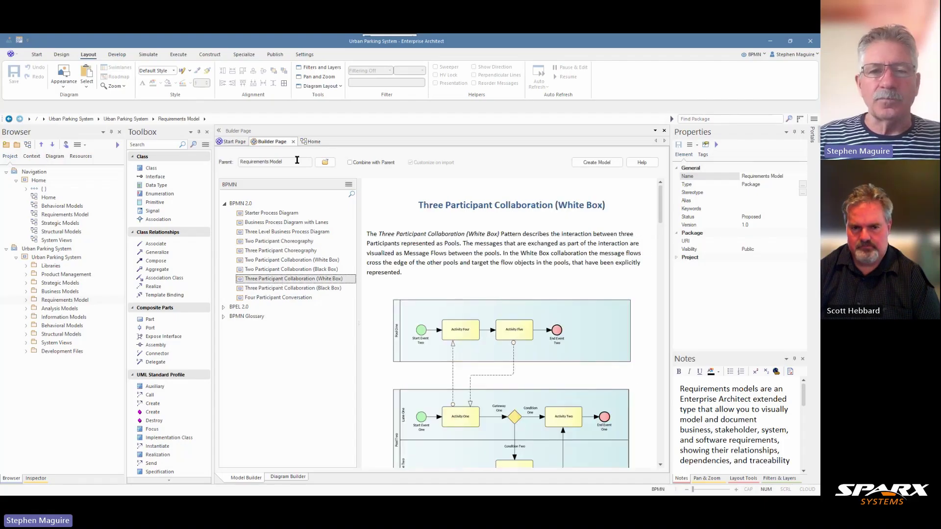
{"action": "left_click", "coordinate": [293, 142]}
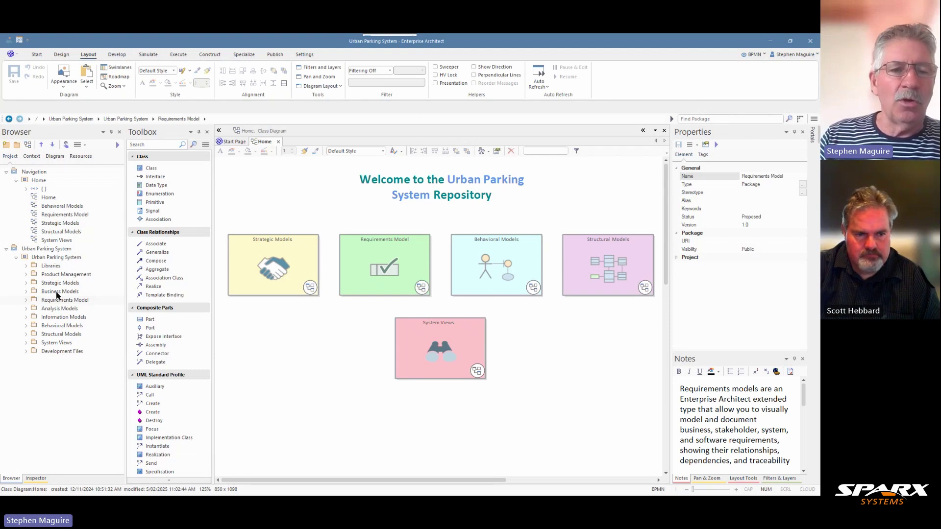
- Create an empty package named "BPMN Conversation Diagram City Council and Parking Provider" under the Business Models package
{"action": "left_click", "coordinate": [27, 292]}
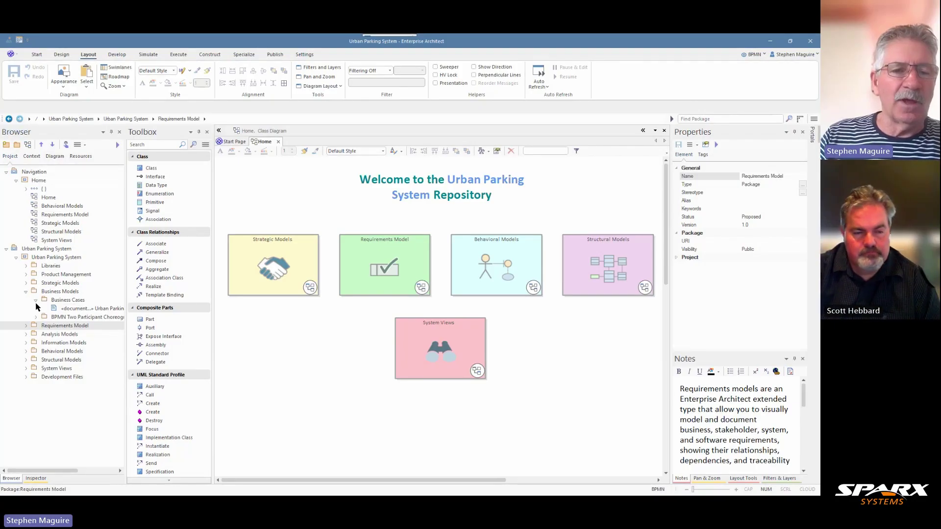
{"action": "left_click", "coordinate": [36, 301]}
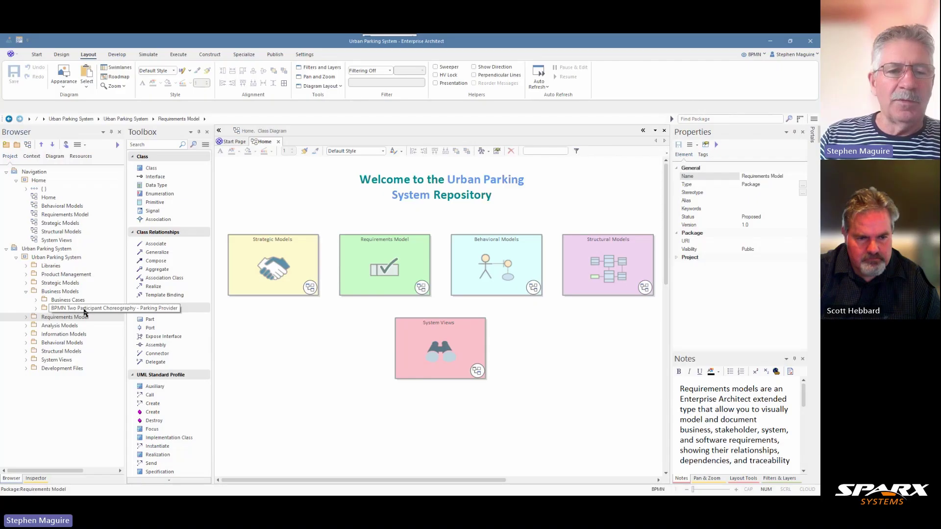
{"action": "left_click", "coordinate": [59, 292]}
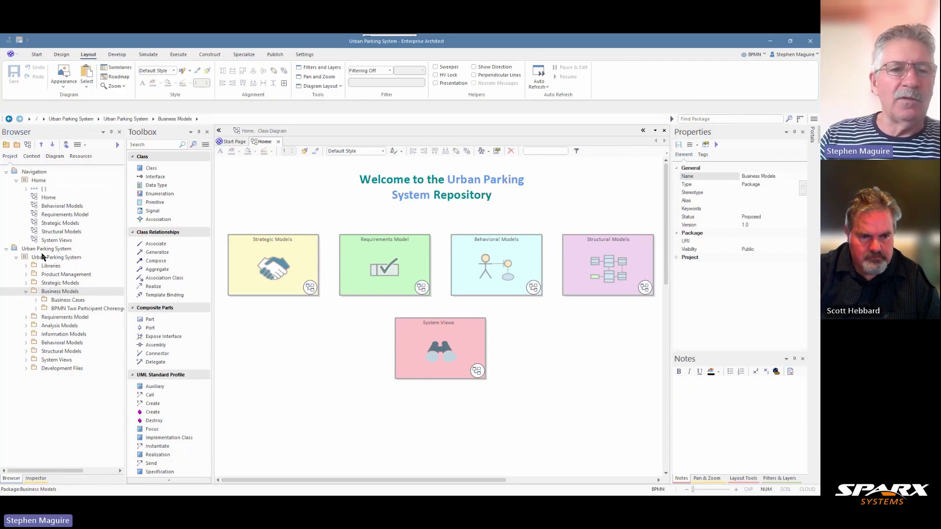
{"action": "left_click", "coordinate": [18, 146]}
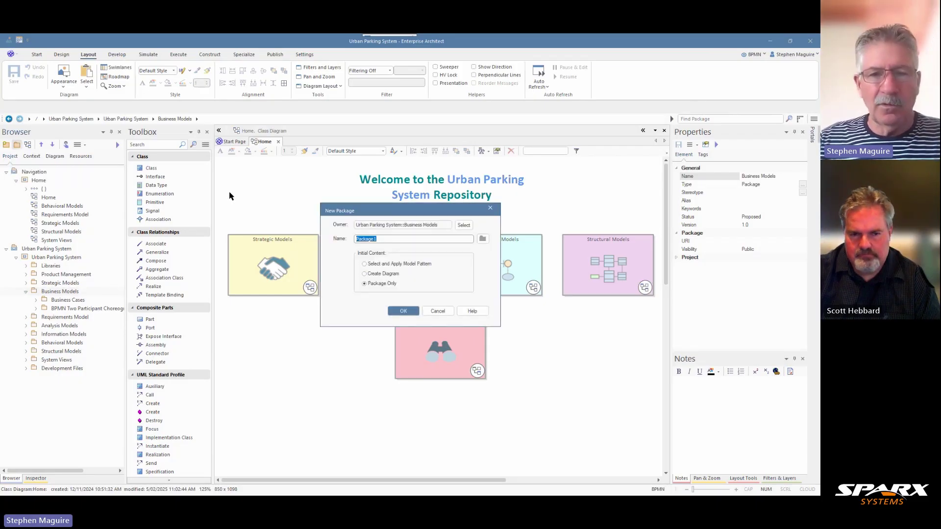
{"action": "type", "text": "Conversation Diagram City Council and Parking Provider"}
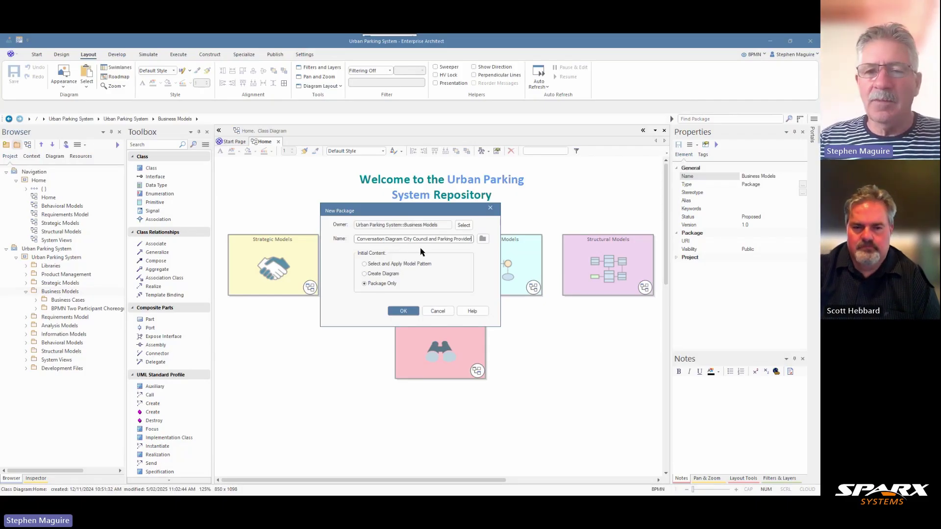
{"action": "left_click", "coordinate": [403, 311]}
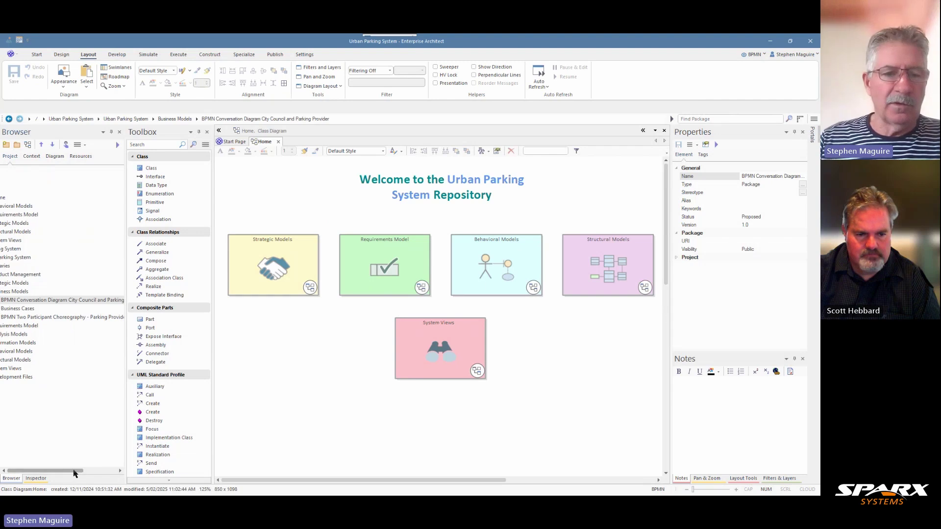
- Create a BPMN 2.0 Conversation diagram within a new ConversationModel in the package, and expand that model in the project tree
{"action": "left_click_drag", "start_coordinate": [75, 473], "coordinate": [69, 473]}
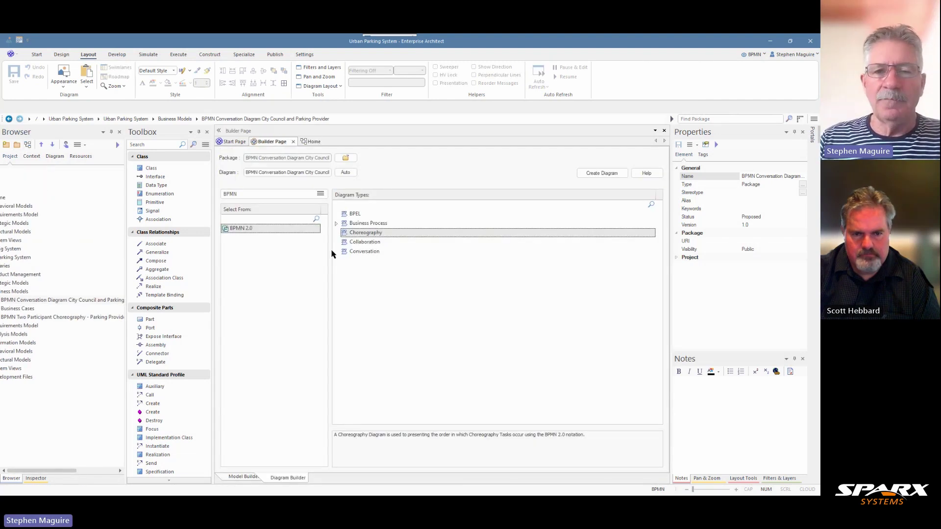
{"action": "left_click", "coordinate": [356, 252]}
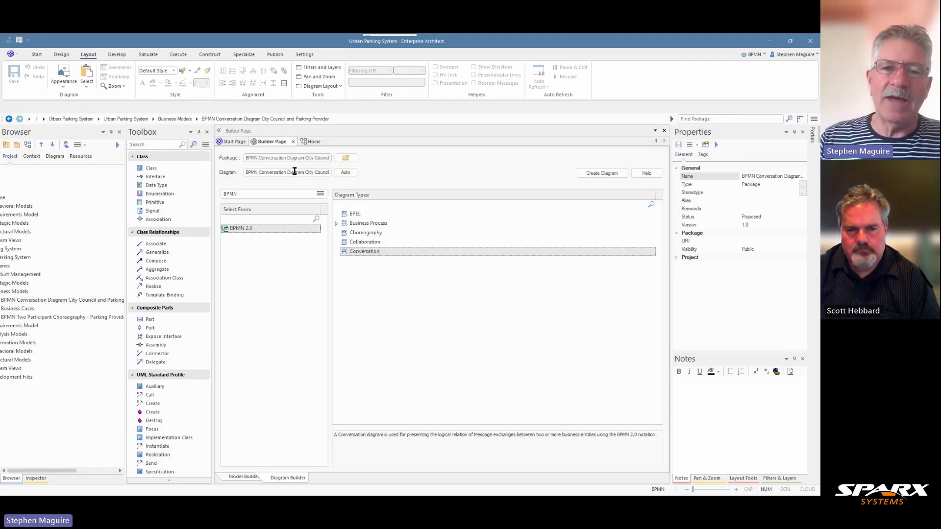
{"action": "left_click", "coordinate": [592, 175]}
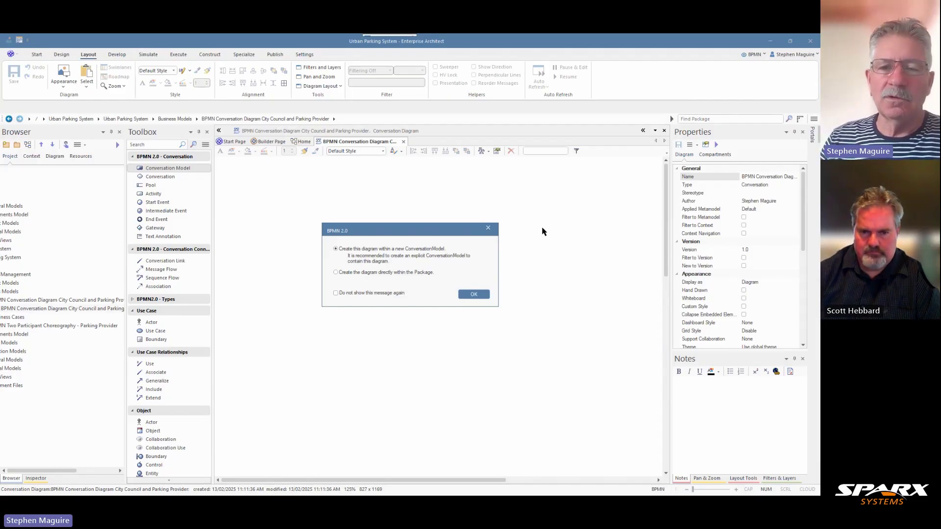
{"action": "left_click", "coordinate": [473, 296]}
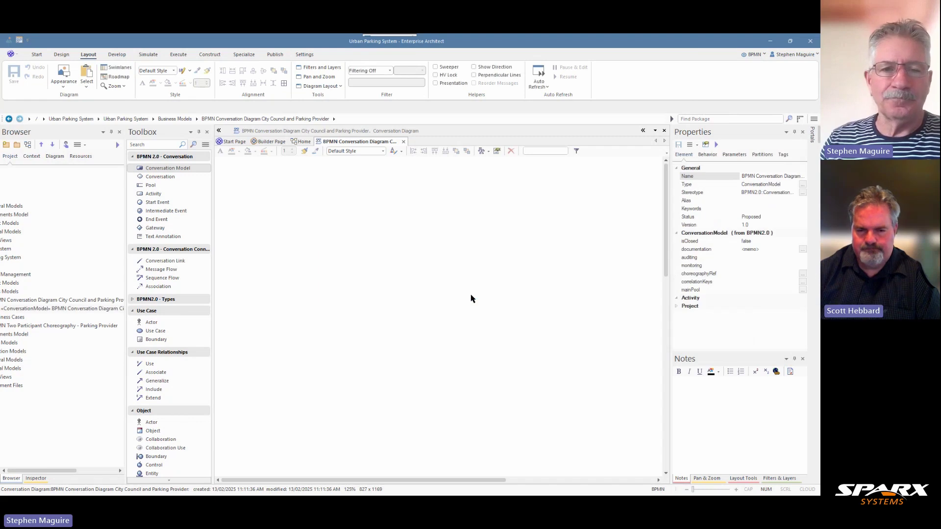
{"action": "left_click", "coordinate": [67, 471]}
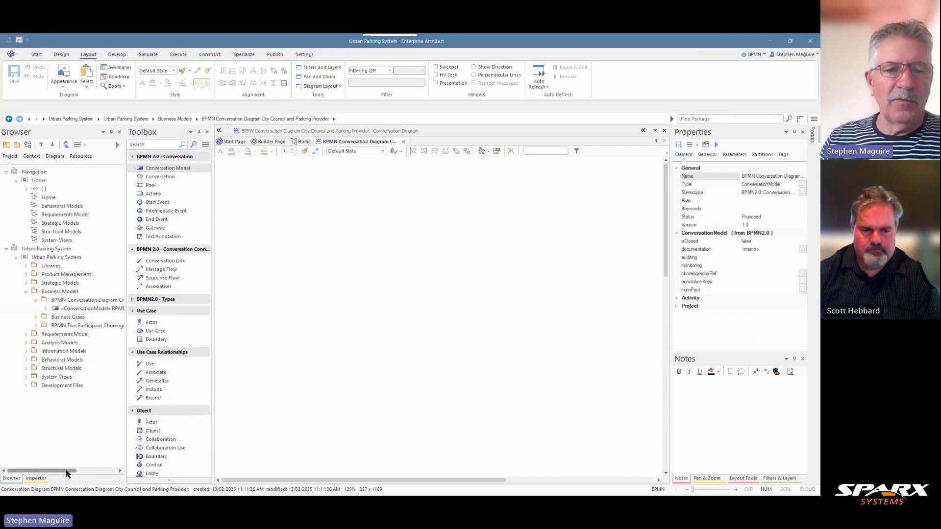
{"action": "left_click", "coordinate": [46, 308]}
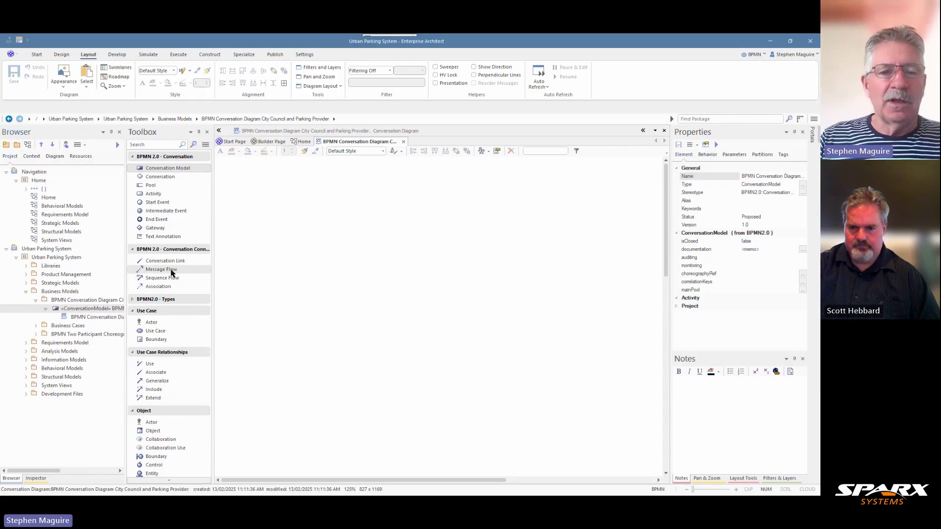
- Add a Participant element from the BPMN 2.0 types to the conversation diagram and name it City Council
{"action": "left_click", "coordinate": [133, 300]}
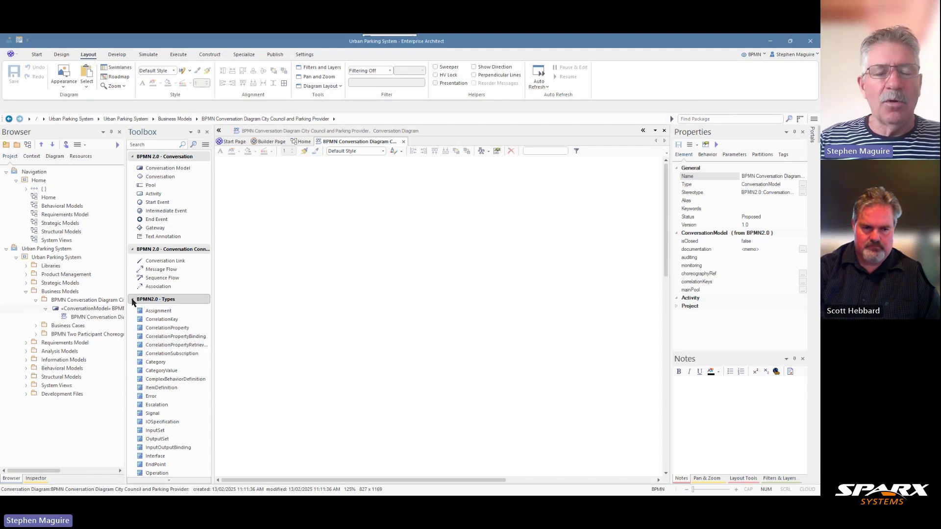
{"action": "left_click", "coordinate": [132, 300]}
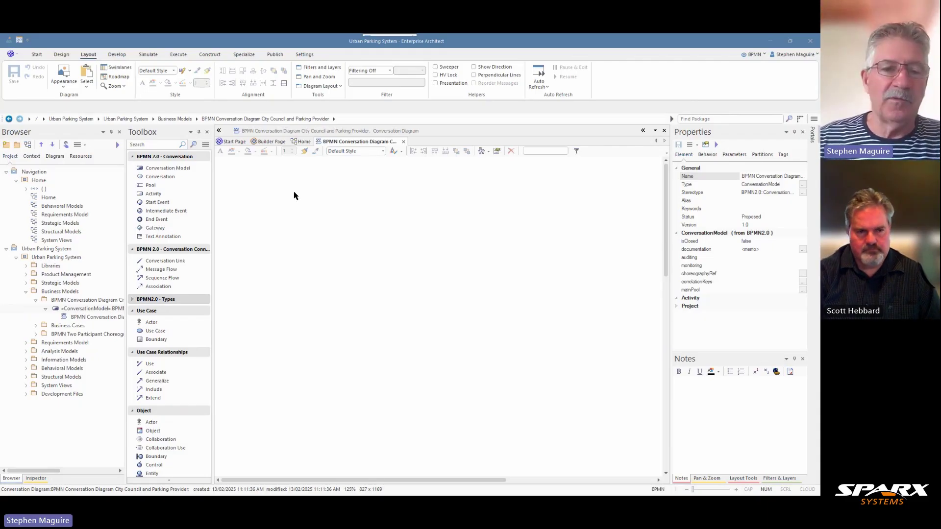
{"action": "left_click", "coordinate": [132, 300]}
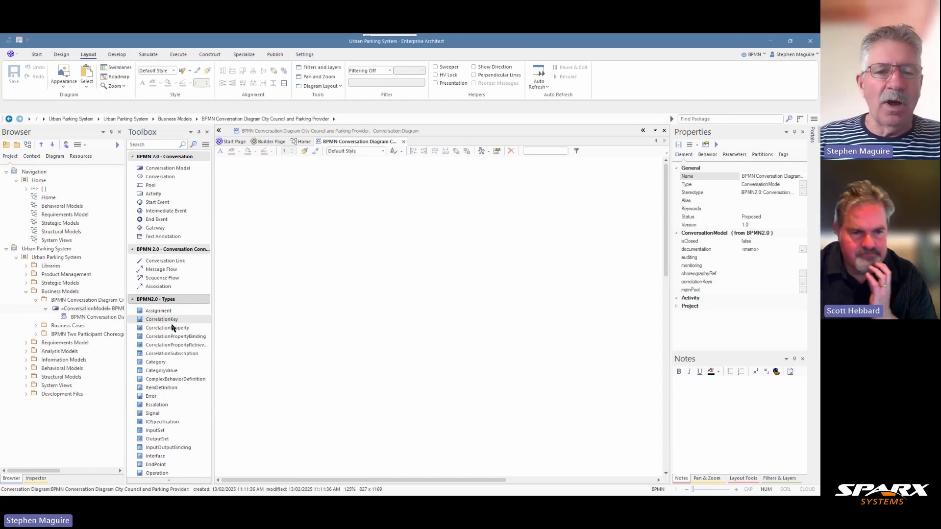
{"action": "scroll", "coordinate": [187, 380], "scroll_direction": "down", "scroll_amount": 3}
{"action": "scroll", "coordinate": [185, 386], "scroll_direction": "down", "scroll_amount": 3}
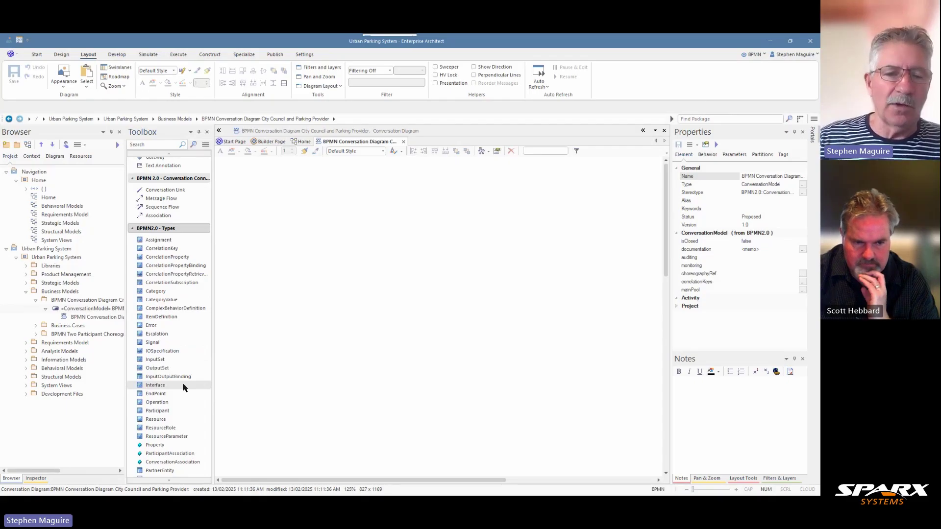
{"action": "left_click", "coordinate": [155, 412]}
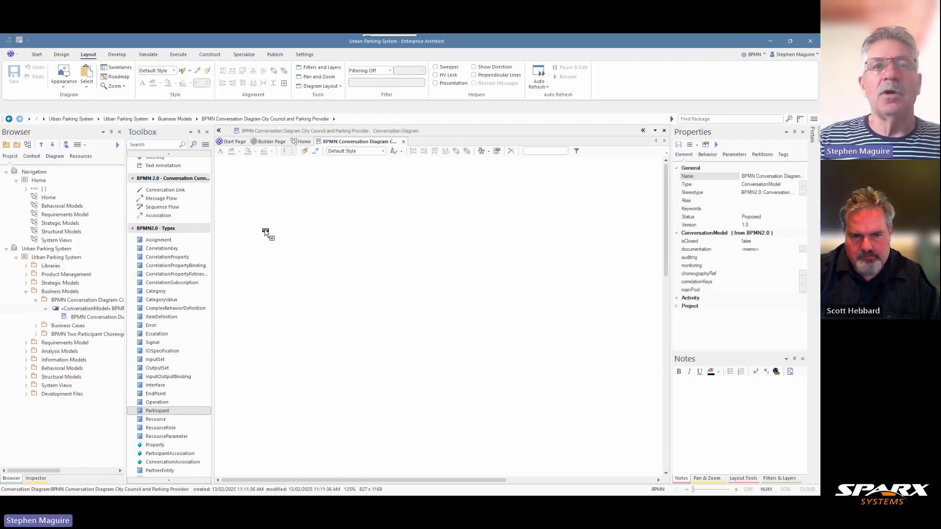
{"action": "left_click", "coordinate": [302, 258]}
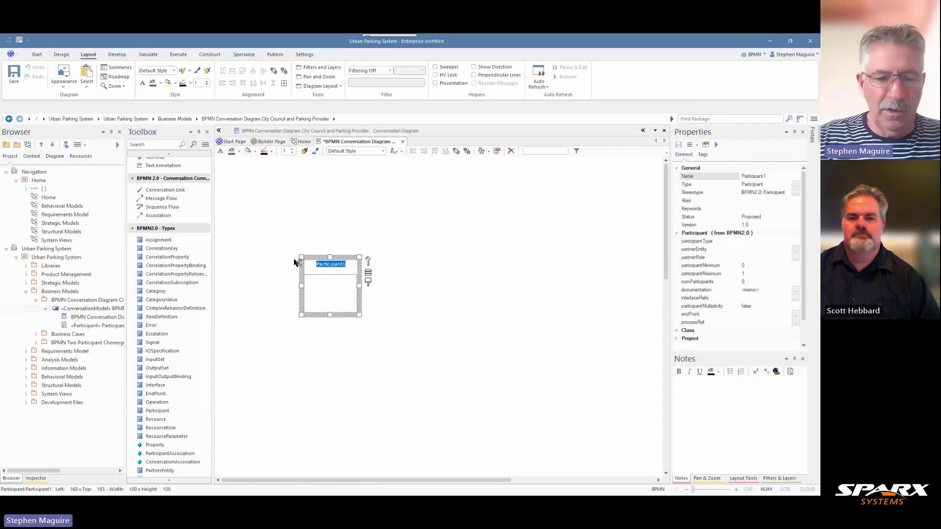
{"action": "type", "text": "City Council"}
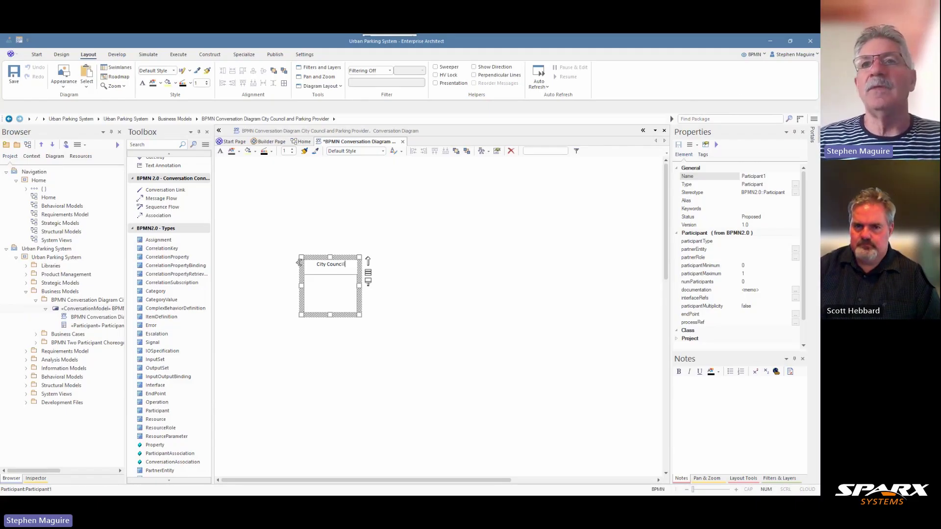
{"action": "key", "text": "Return"}
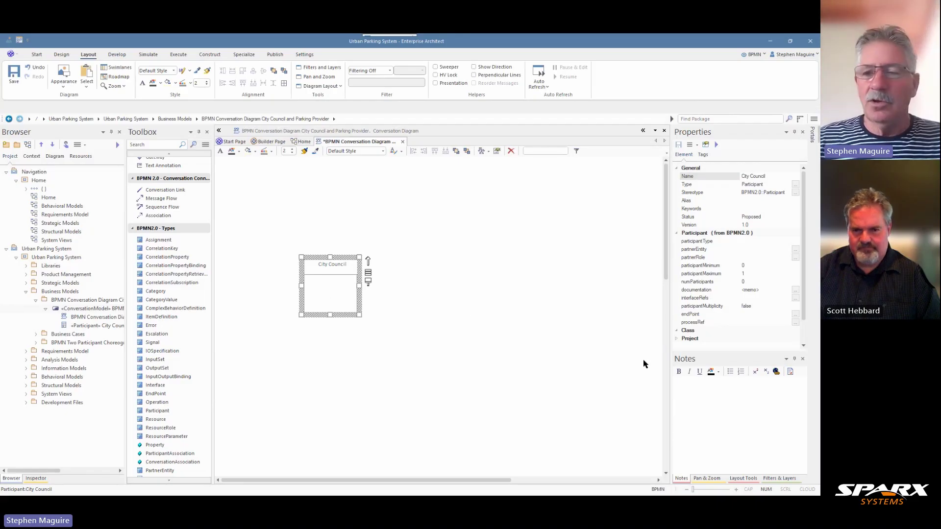
- Paste the municipal governing body description into the City Council participant's notes and shift the element slightly to the left
{"action": "left_click", "coordinate": [684, 389]}
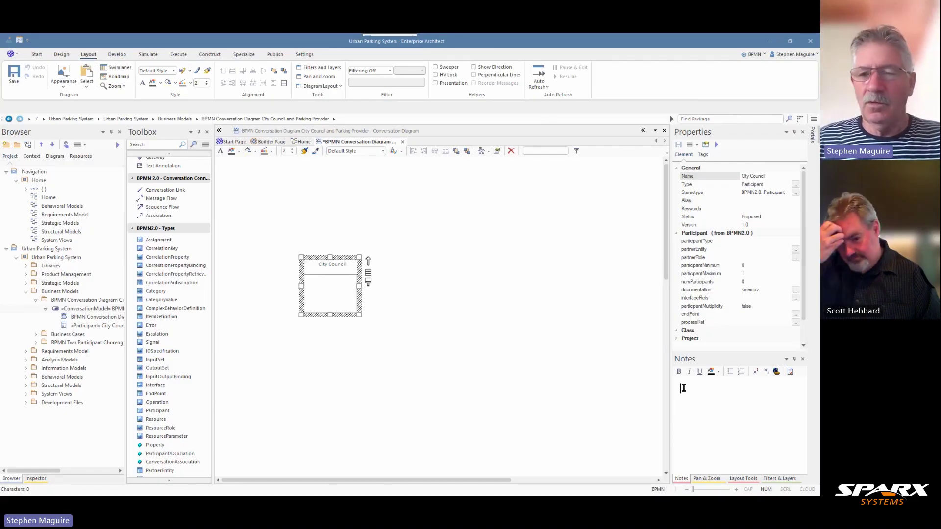
{"action": "key", "text": "ctrl+v"}
{"action": "left_click_drag", "start_coordinate": [802, 458], "coordinate": [802, 388]}
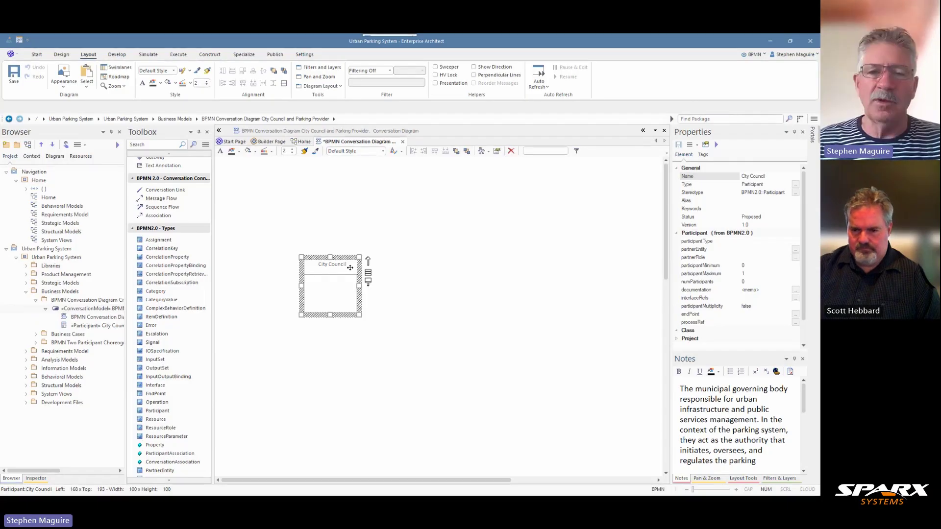
{"action": "left_click_drag", "start_coordinate": [341, 269], "coordinate": [328, 268]}
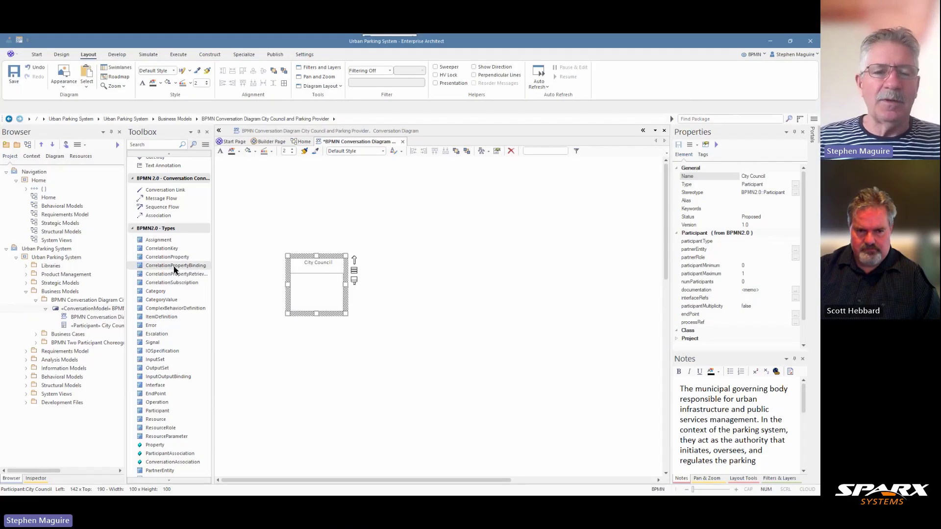
- Add a second Participant element from the BPMN 2.0 types opposite City Council and name it Parking Provider
{"action": "scroll", "coordinate": [174, 269], "scroll_direction": "down", "scroll_amount": 3}
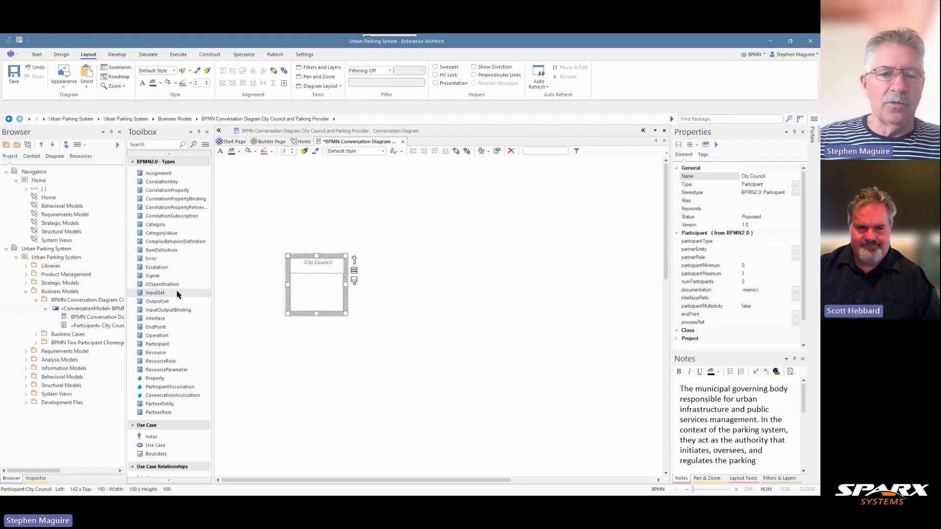
{"action": "left_click", "coordinate": [153, 345]}
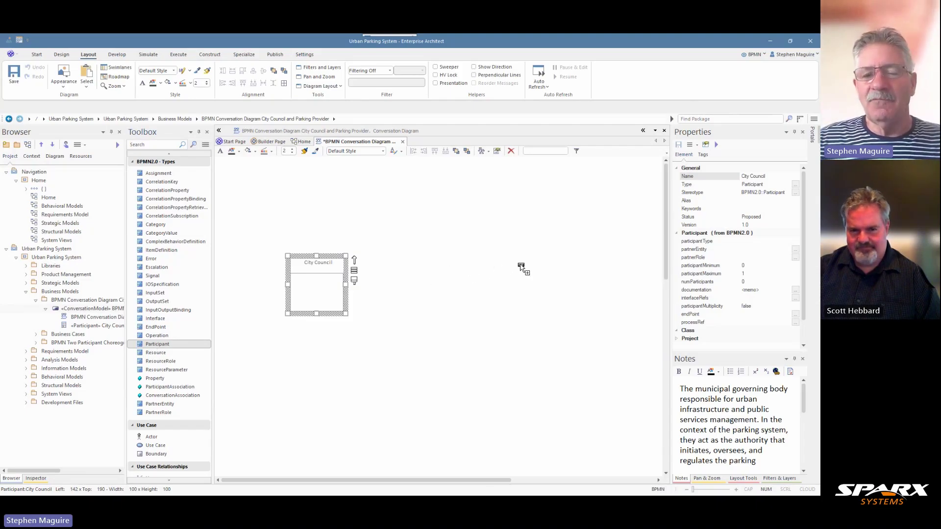
{"action": "left_click", "coordinate": [520, 263]}
{"action": "type", "text": "Pa"}
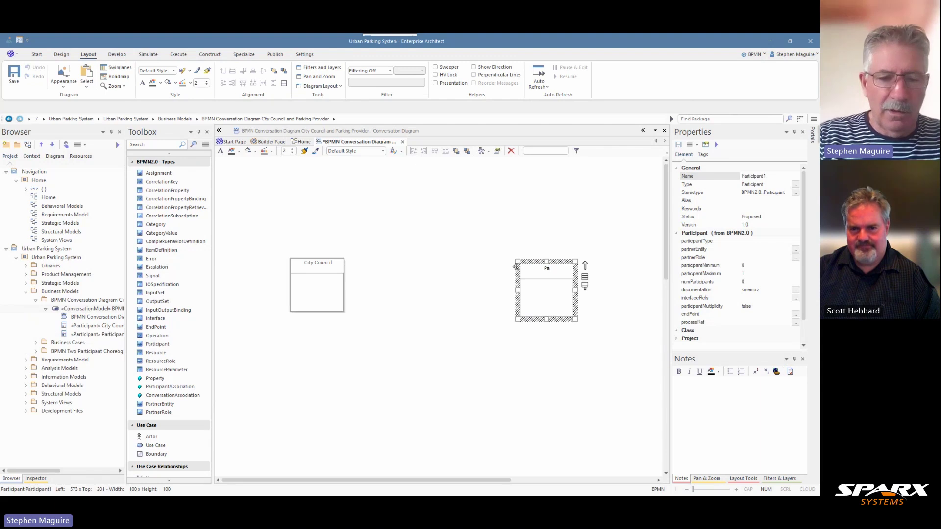
{"action": "type", "text": "rking Pr"}
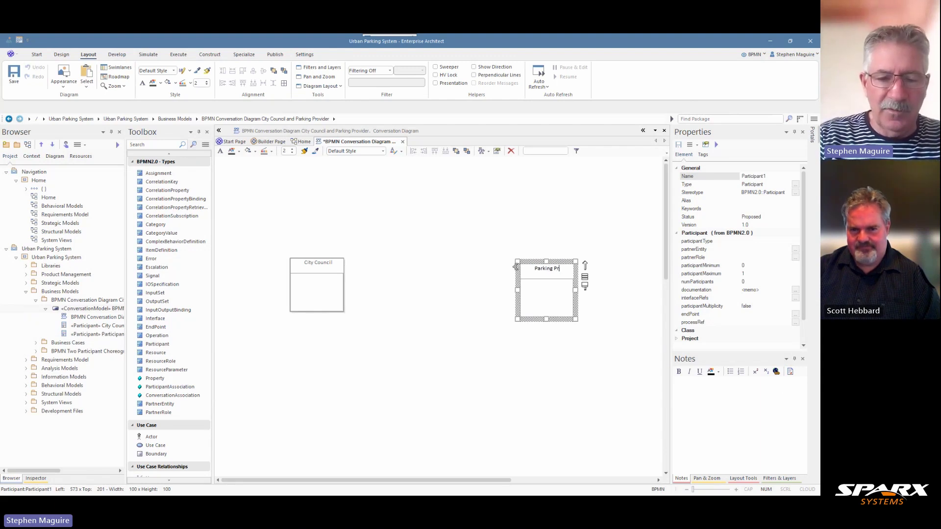
{"action": "type", "text": "ovider"}
{"action": "key", "text": "Return"}
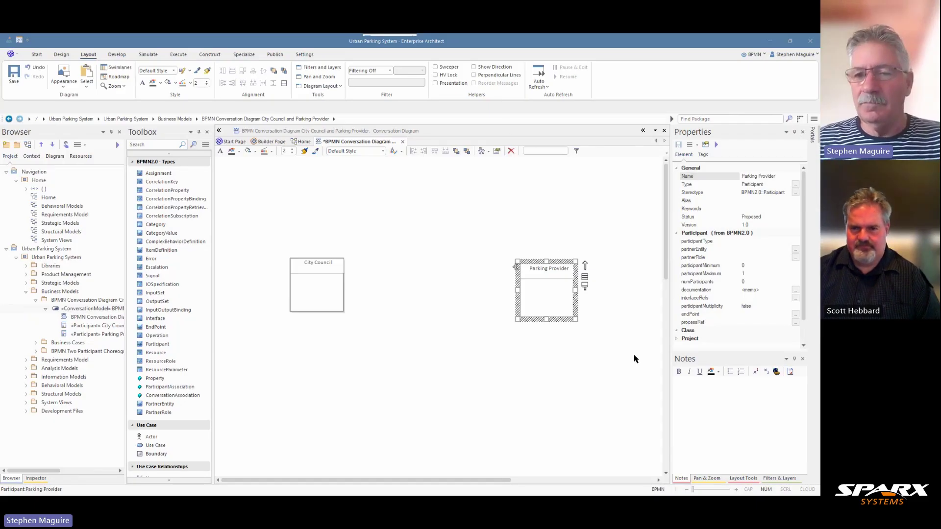
- Paste the specialized service provider description into the Parking Provider participant's notes and align the element level with City Council
{"action": "left_click", "coordinate": [687, 398]}
{"action": "key", "text": "ctrl+v"}
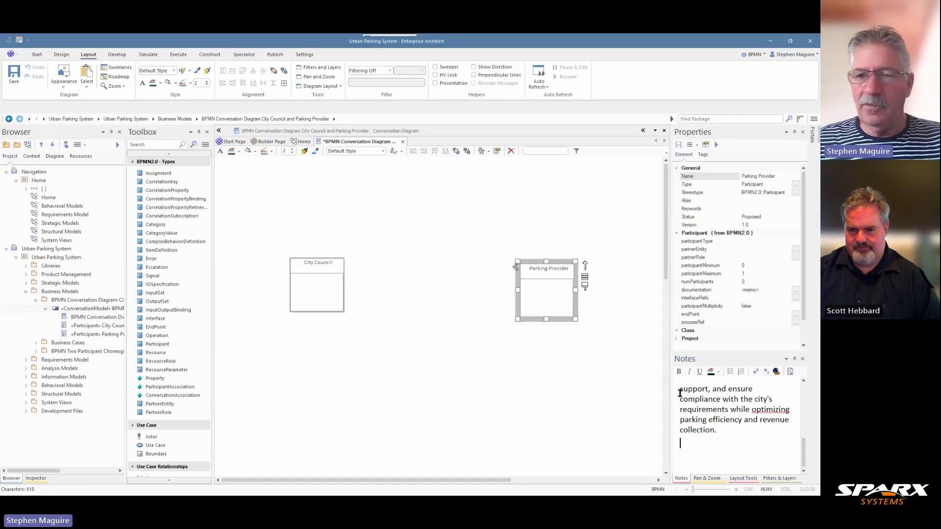
{"action": "scroll", "coordinate": [804, 395], "scroll_direction": "up", "scroll_amount": 3}
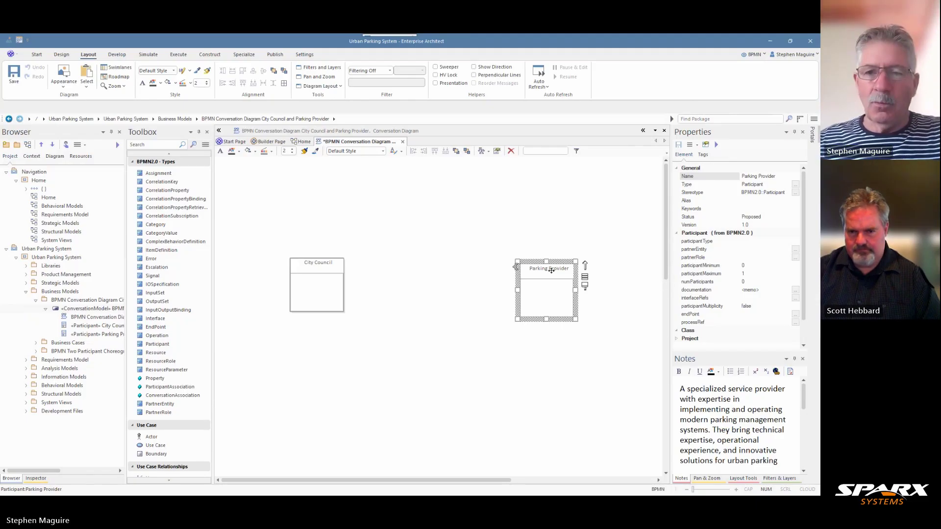
{"action": "left_click_drag", "start_coordinate": [558, 267], "coordinate": [547, 262]}
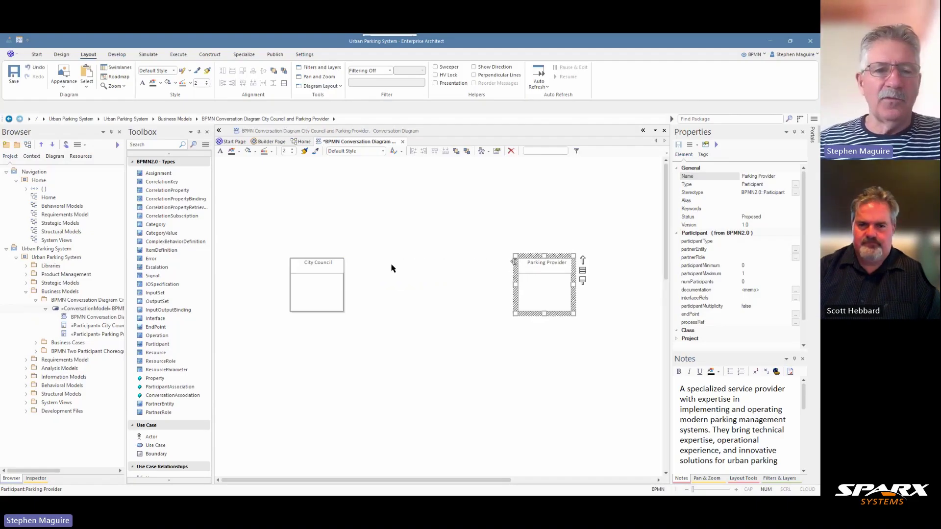
- Add a Conversation element between the two participants, name it "Parking Initiative RFP-Operation", and centre its label beneath the hexagon
{"action": "scroll", "coordinate": [175, 265], "scroll_direction": "up", "scroll_amount": 5}
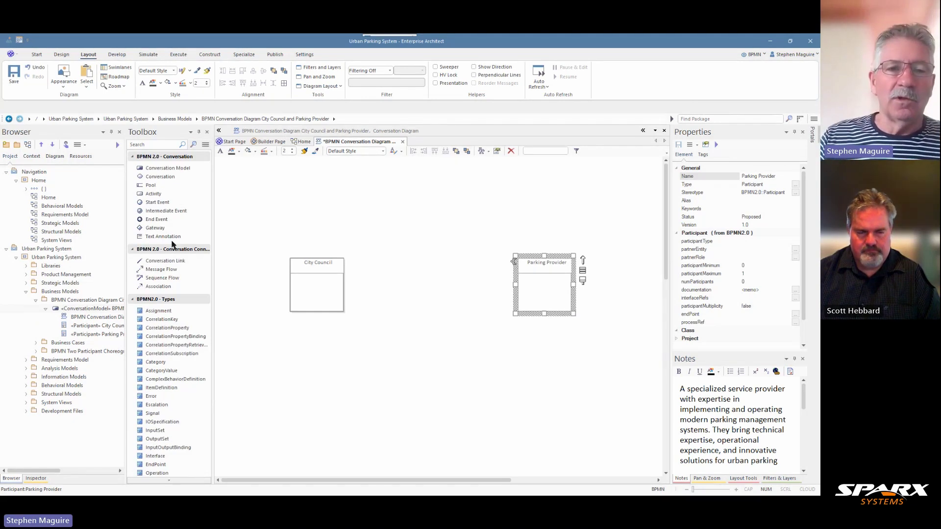
{"action": "left_click", "coordinate": [167, 180]}
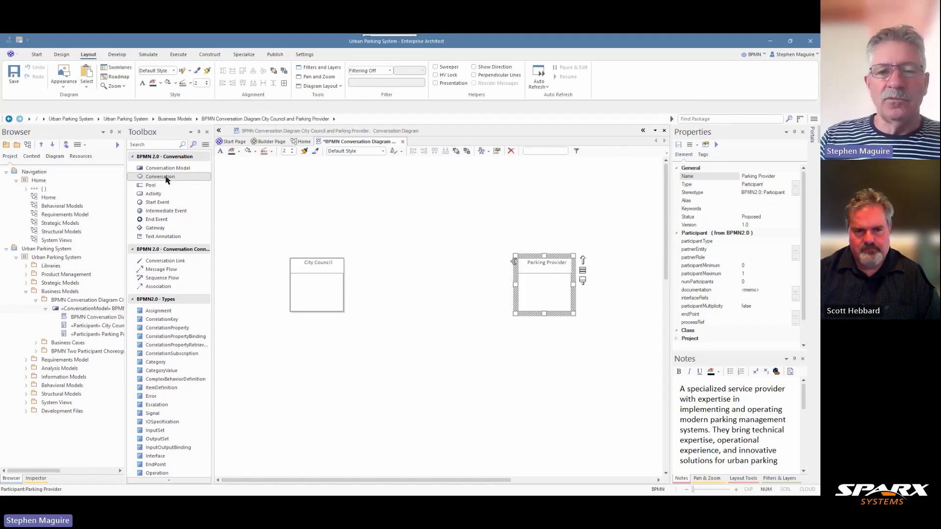
{"action": "left_click", "coordinate": [414, 277]}
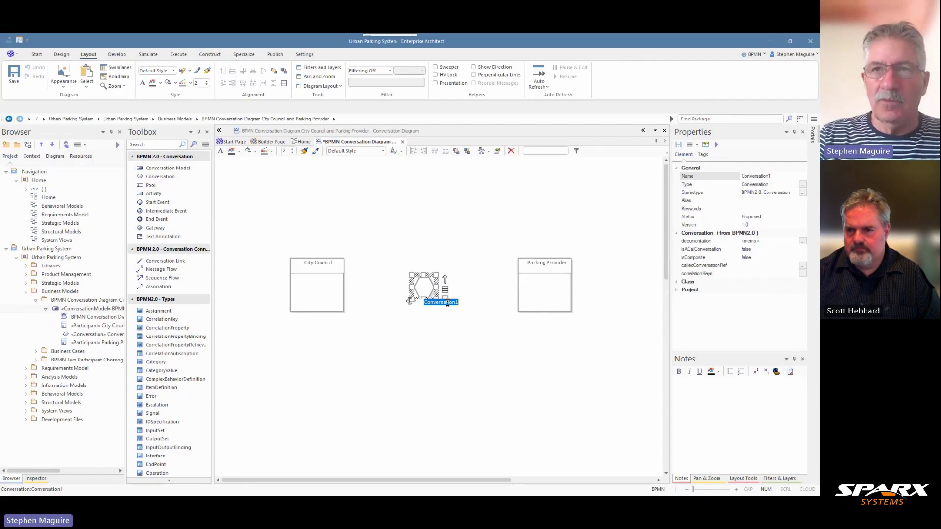
{"action": "type", "text": "Par"}
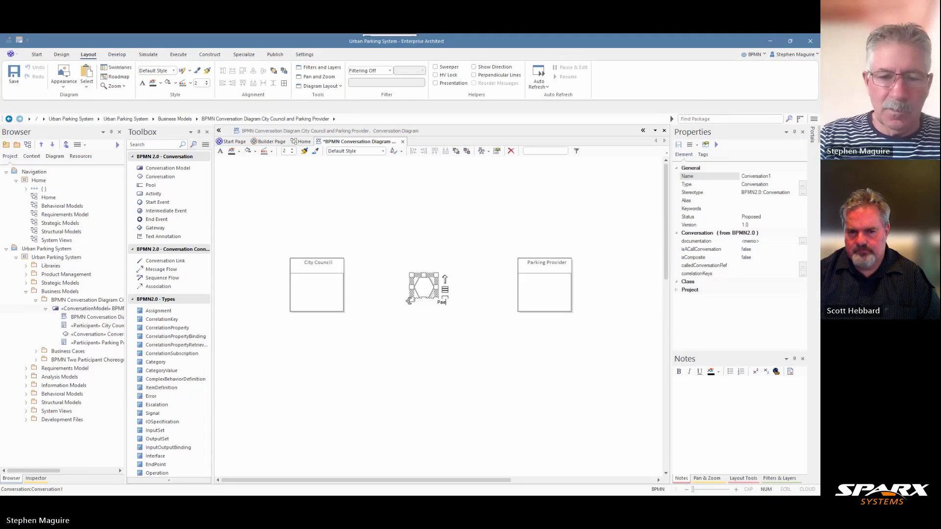
{"action": "type", "text": "king"}
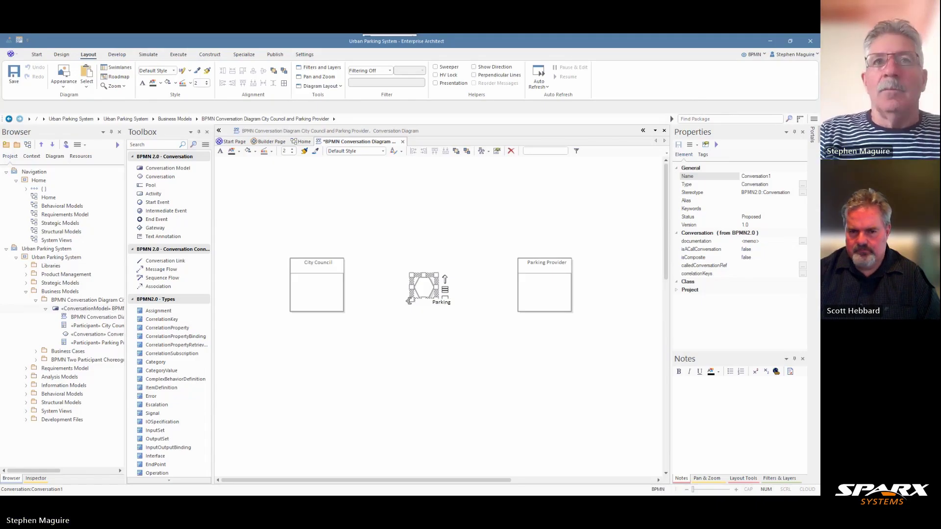
{"action": "type", "text": " Ini"}
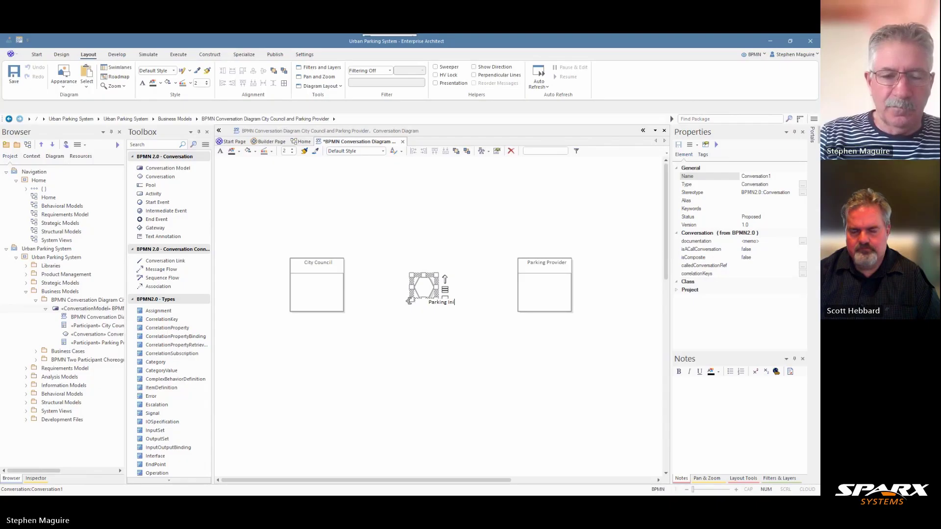
{"action": "type", "text": "tiative"}
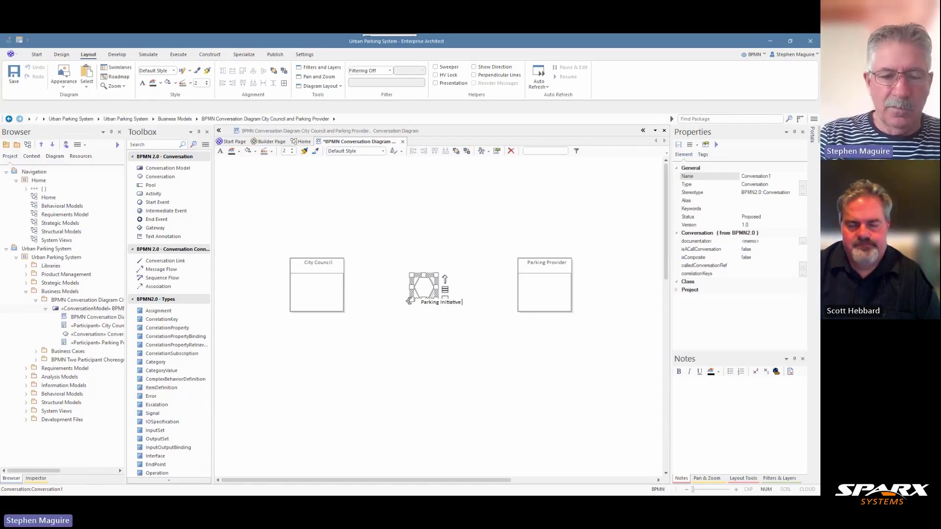
{"action": "type", "text": " R"}
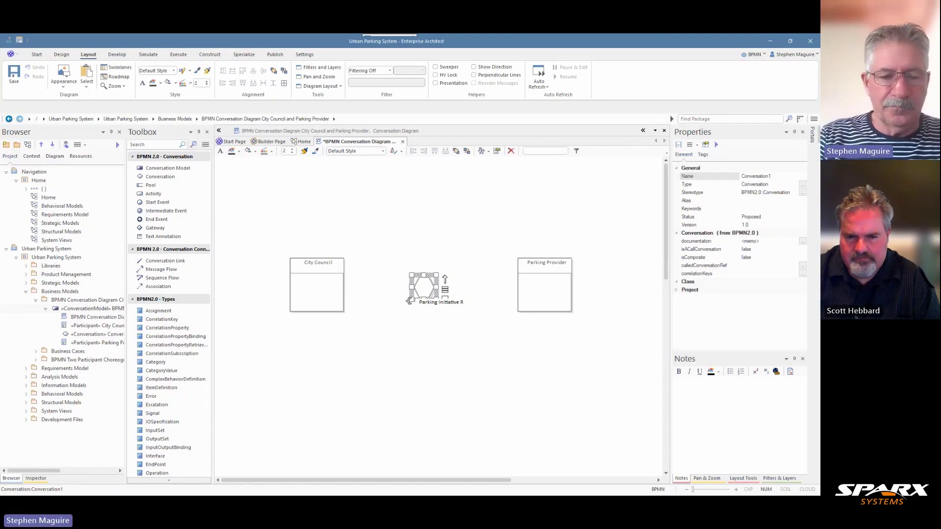
{"action": "key", "text": "BackSpace"}
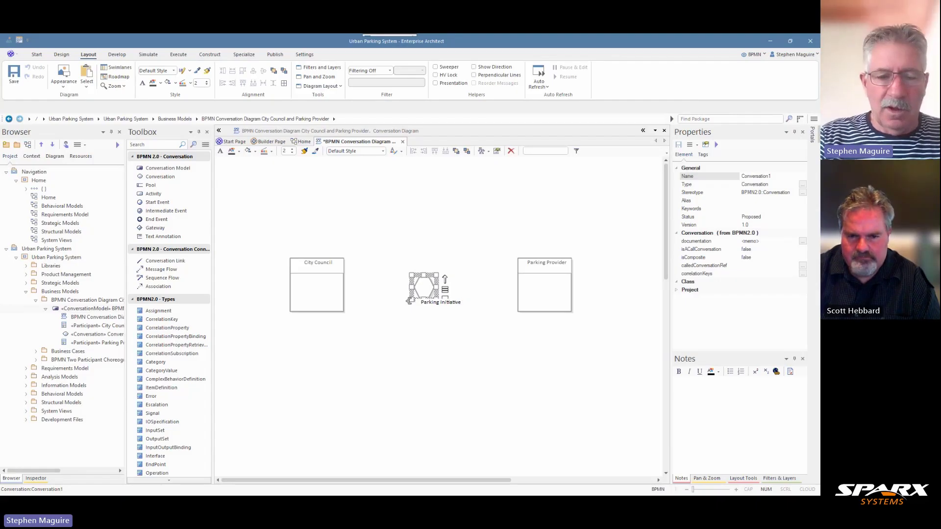
{"action": "type", "text": "R"}
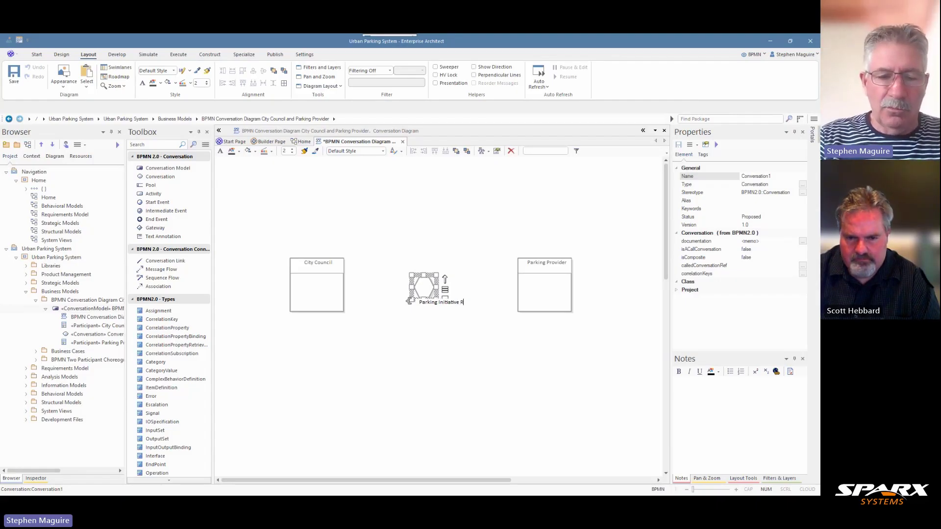
{"action": "type", "text": "FP"}
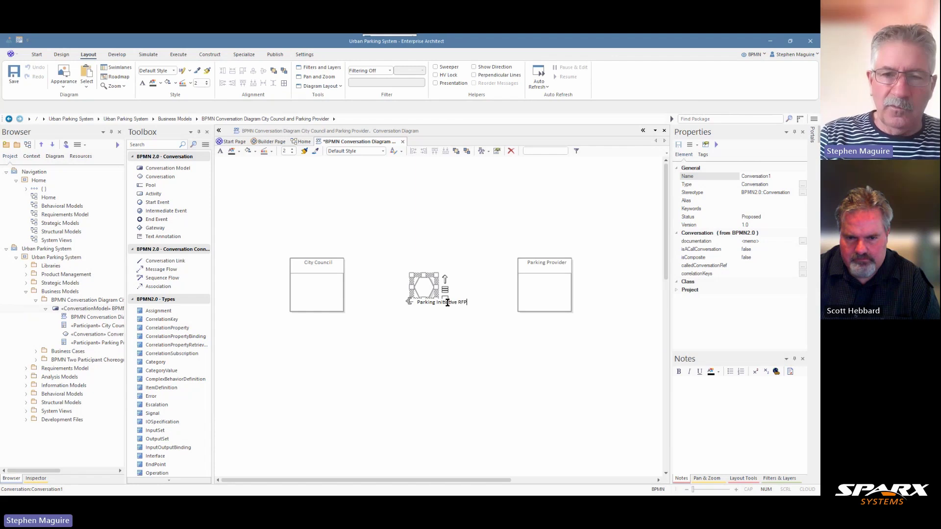
{"action": "type", "text": "-O"}
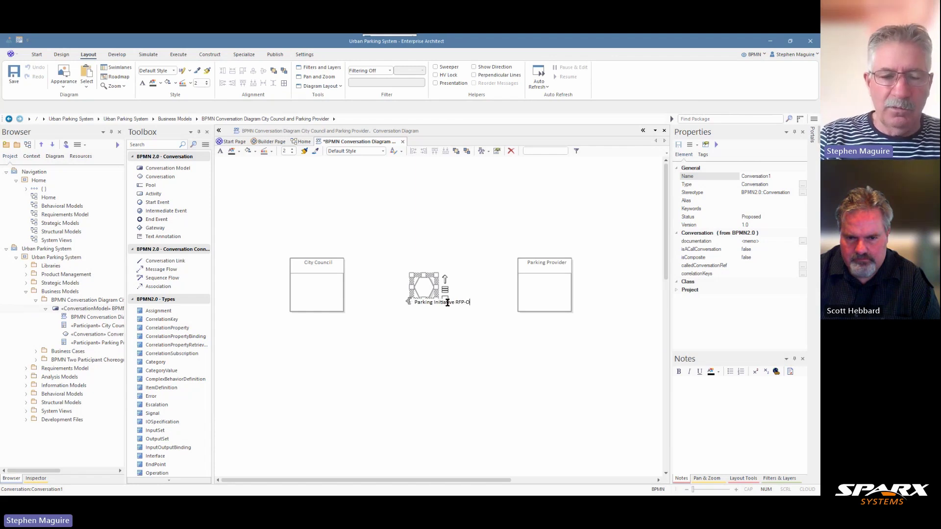
{"action": "type", "text": "peration"}
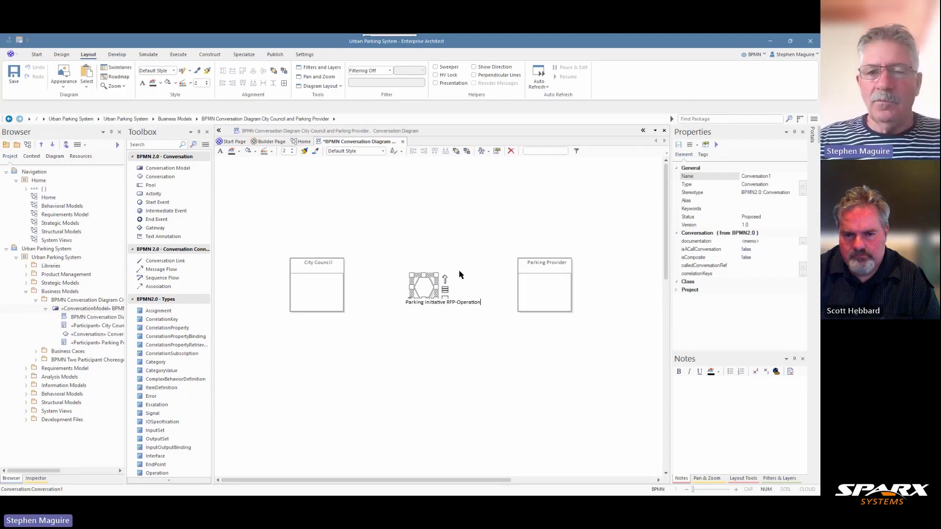
{"action": "left_click", "coordinate": [463, 293]}
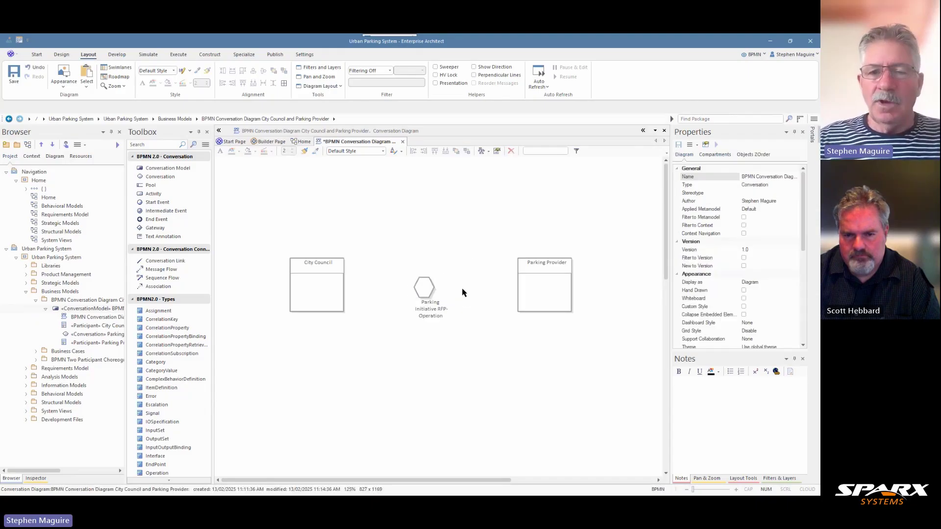
{"action": "left_click", "coordinate": [427, 315]}
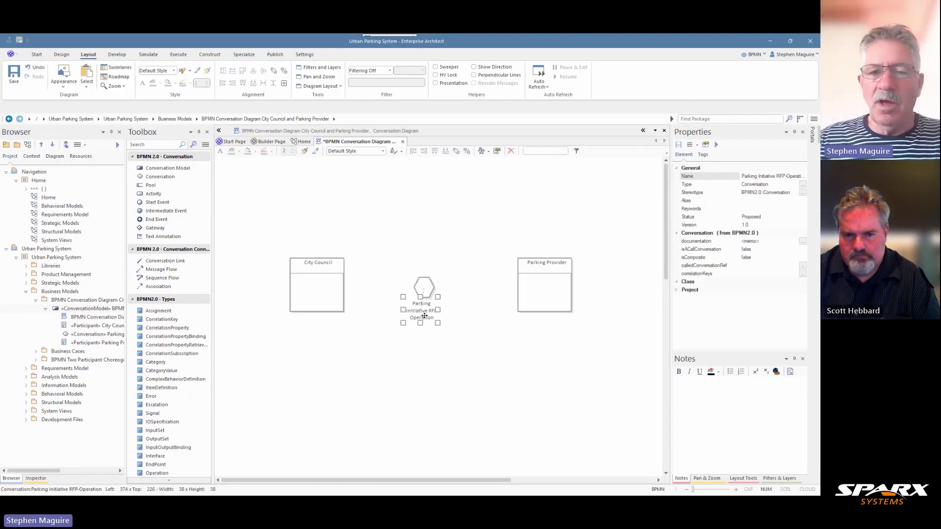
{"action": "left_click_drag", "start_coordinate": [428, 316], "coordinate": [426, 318]}
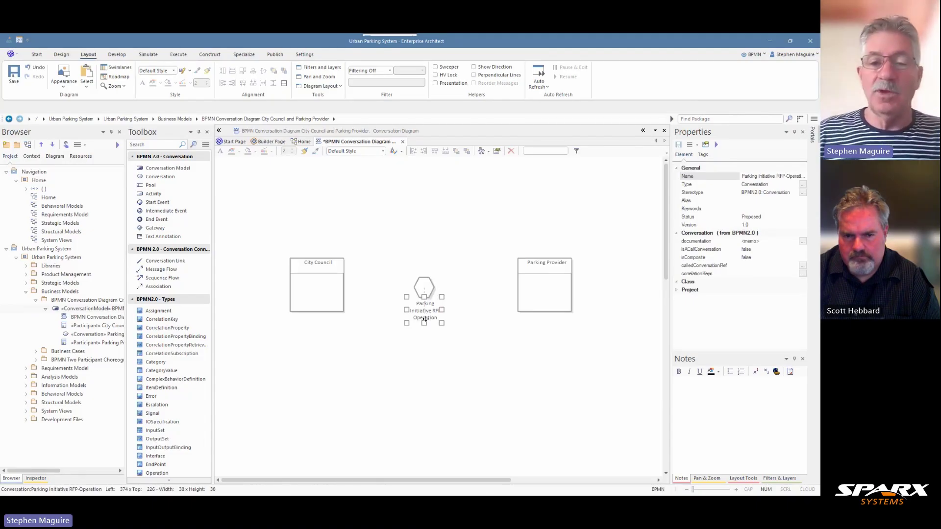
- Connect City Council and Parking Provider each to the Parking Initiative RFP-Operation conversation with a "Conversation Link to" relationship
{"action": "left_click", "coordinate": [340, 305]}
{"action": "left_click_drag", "start_coordinate": [354, 259], "coordinate": [425, 290]}
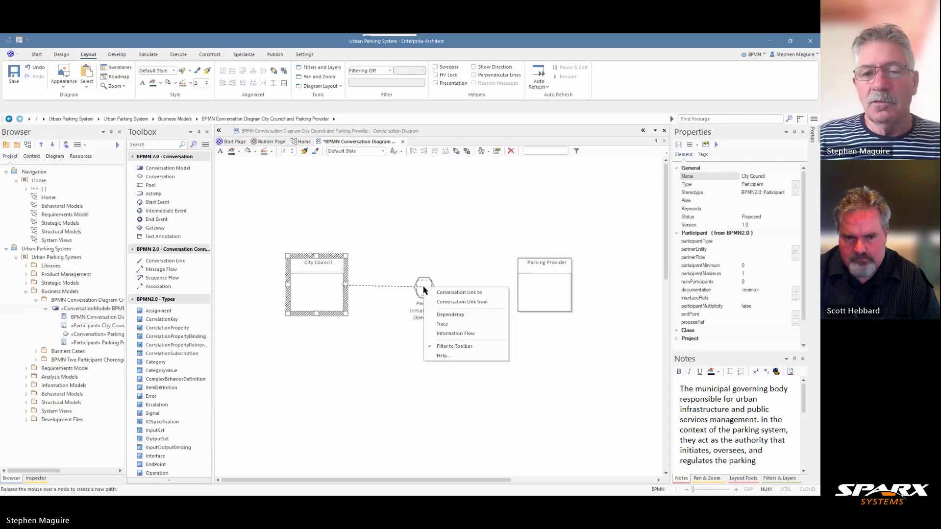
{"action": "left_click", "coordinate": [449, 294]}
{"action": "left_click", "coordinate": [549, 286]}
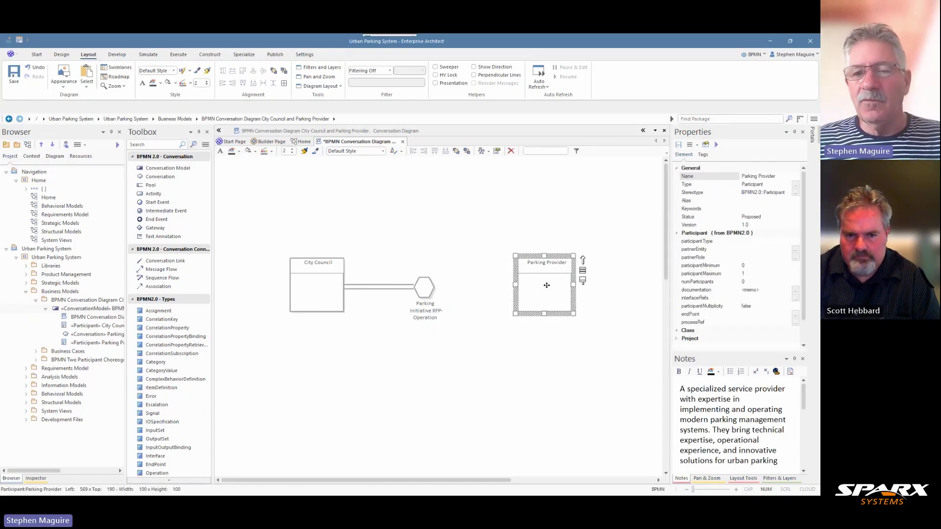
{"action": "left_click_drag", "start_coordinate": [583, 263], "coordinate": [424, 286]}
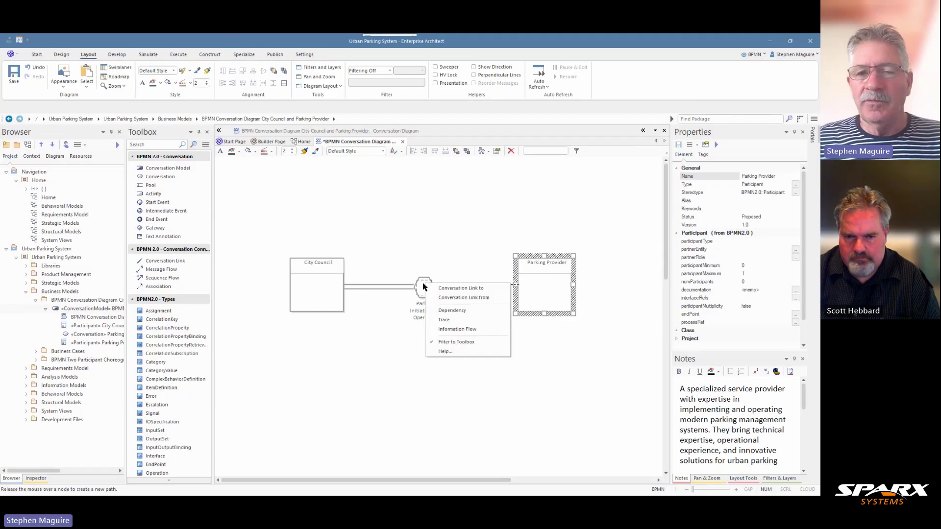
{"action": "left_click", "coordinate": [461, 289]}
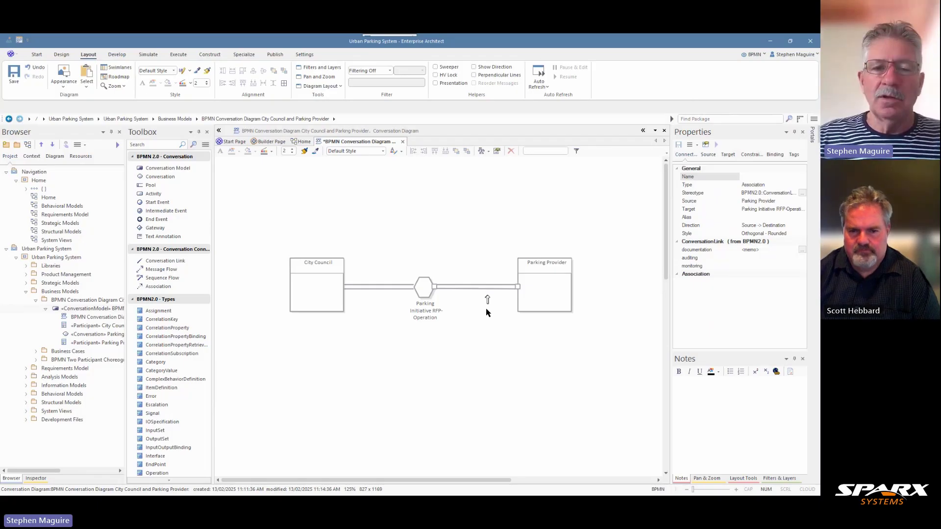
- Save the conversation diagram with the Parking Initiative RFP-Operation conversation selected
{"action": "left_click", "coordinate": [317, 281]}
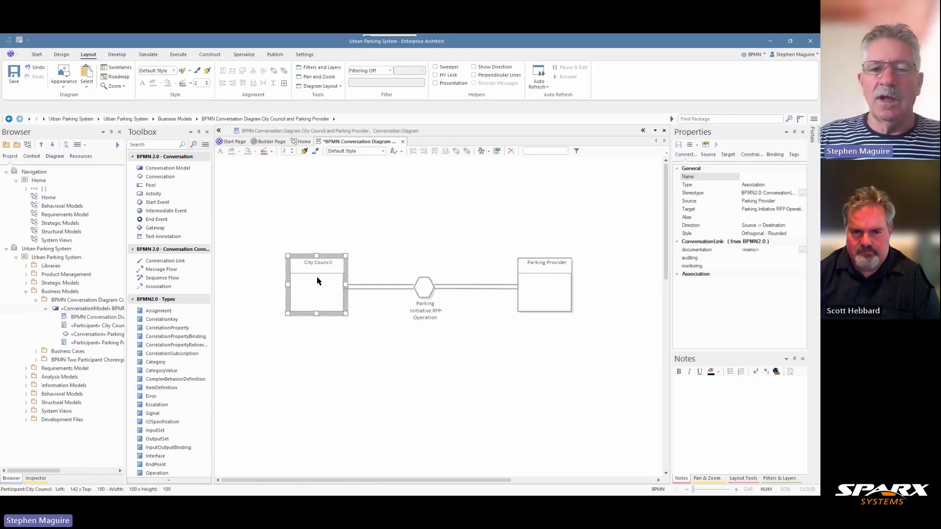
{"action": "left_click", "coordinate": [559, 285]}
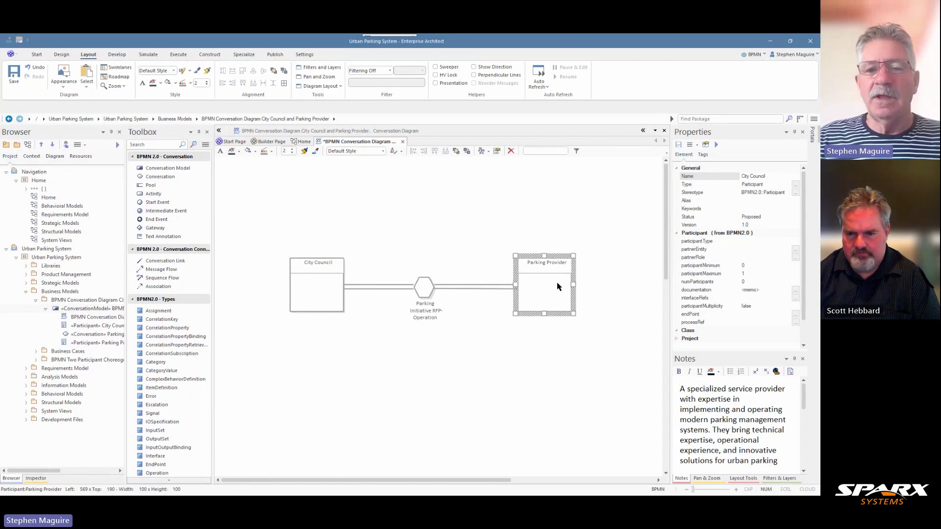
{"action": "left_click", "coordinate": [426, 293]}
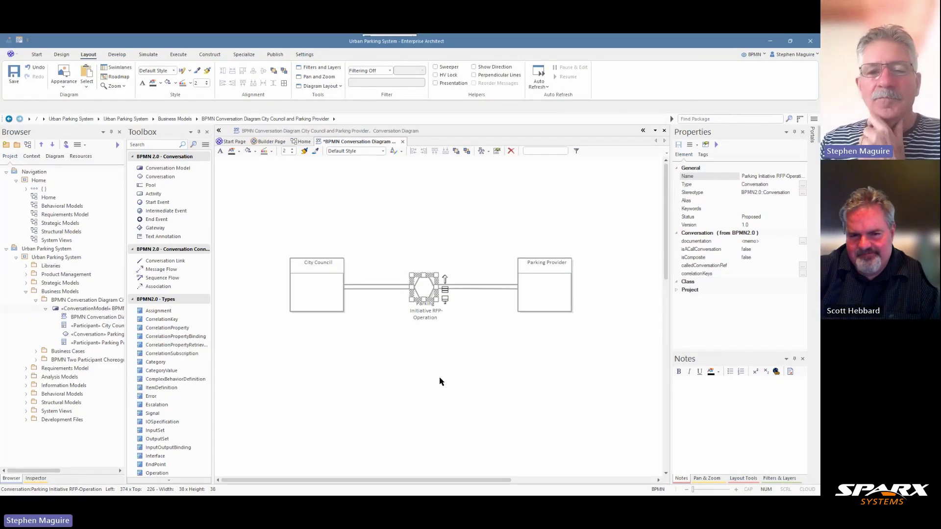
{"action": "key", "text": "ctrl+s"}
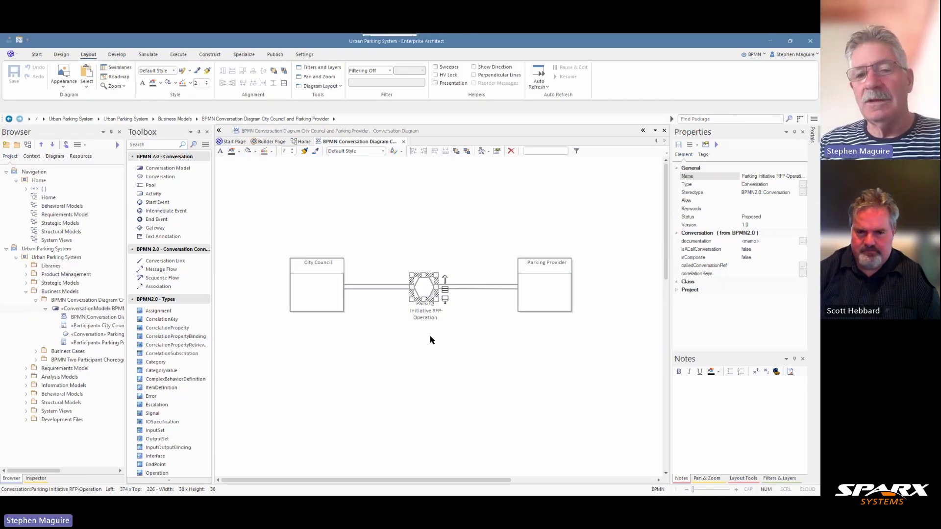
- Create a child Composite Structure Diagram for the Parking Initiative RFP-Operation conversation
{"action": "right_click", "coordinate": [423, 288]}
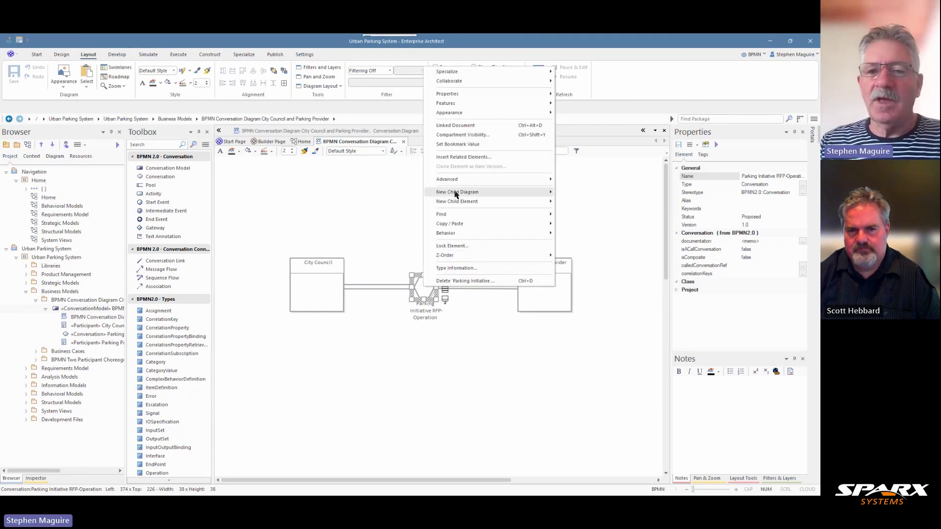
{"action": "mouse_move", "coordinate": [456, 192]}
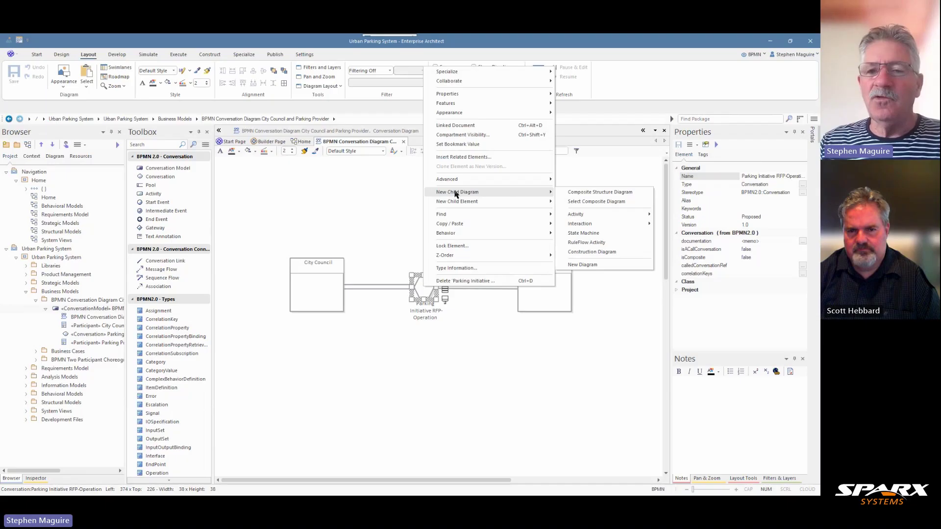
{"action": "left_click", "coordinate": [571, 193]}
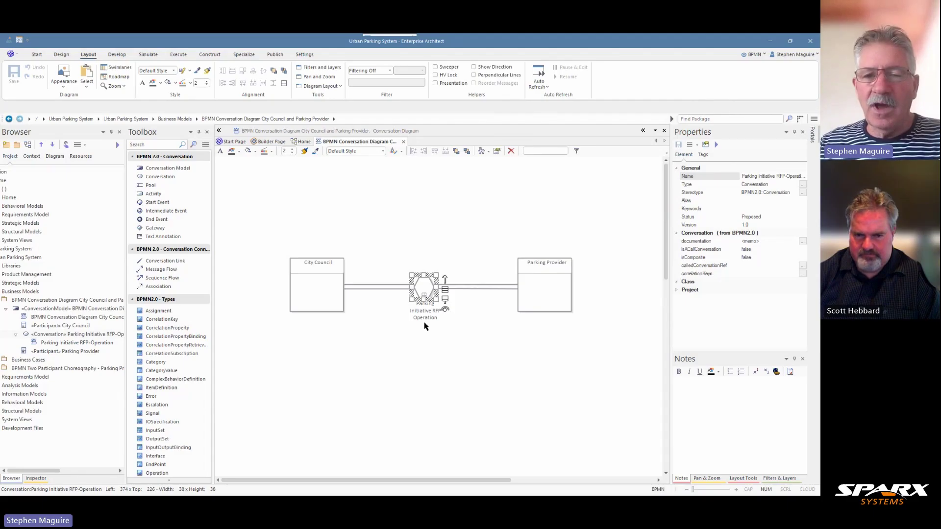
- Preview the child diagram of the Parking Initiative RFP-Operation conversation in an enlarged pop-up, and close the preview
{"action": "left_click", "coordinate": [429, 347]}
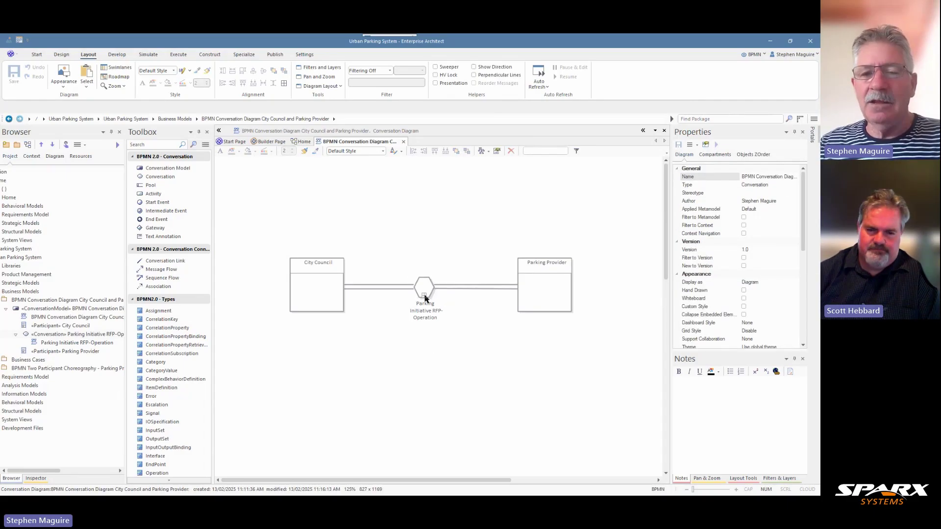
{"action": "left_click", "coordinate": [424, 289]}
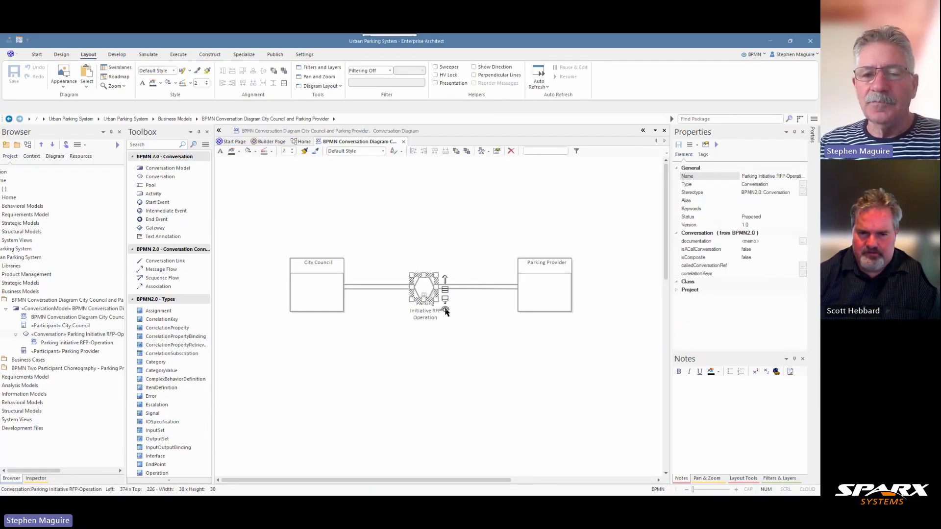
{"action": "left_click", "coordinate": [445, 310]}
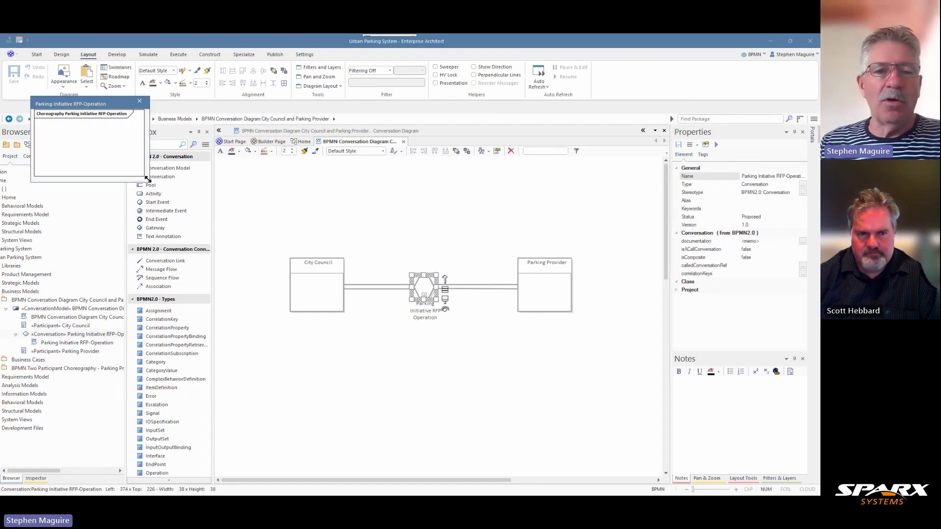
{"action": "left_click_drag", "start_coordinate": [146, 182], "coordinate": [203, 263]}
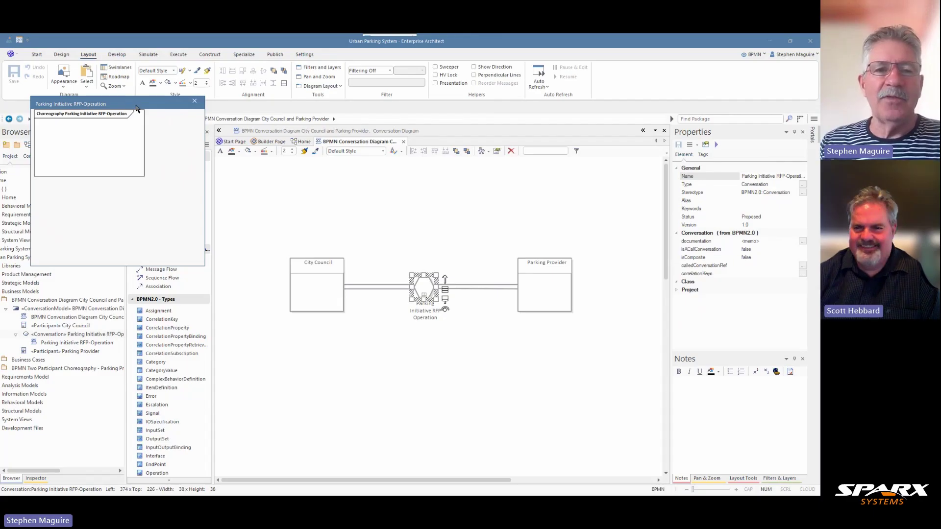
{"action": "left_click", "coordinate": [195, 102]}
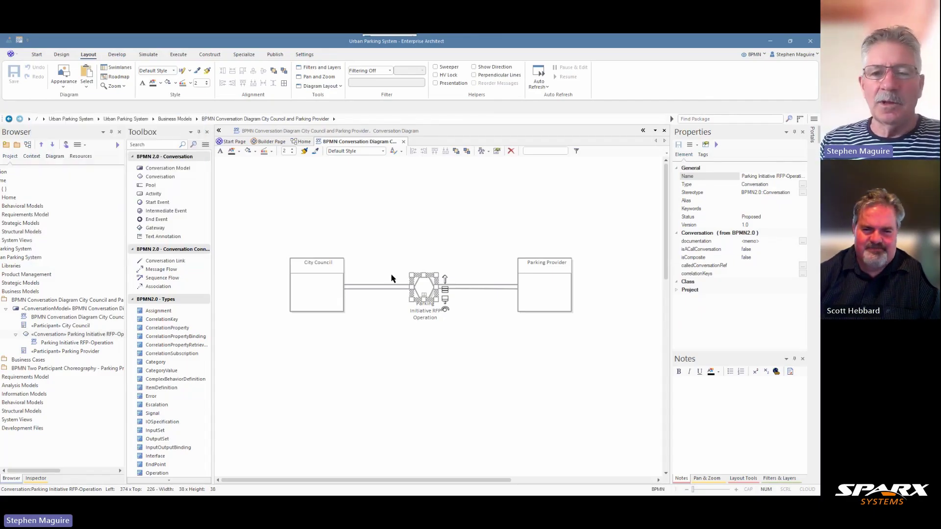
- Open the Parking Initiative RFP-Operation child diagram and change its type to the BPMN 2.0 Conversation diagram
{"action": "double_click", "coordinate": [427, 291]}
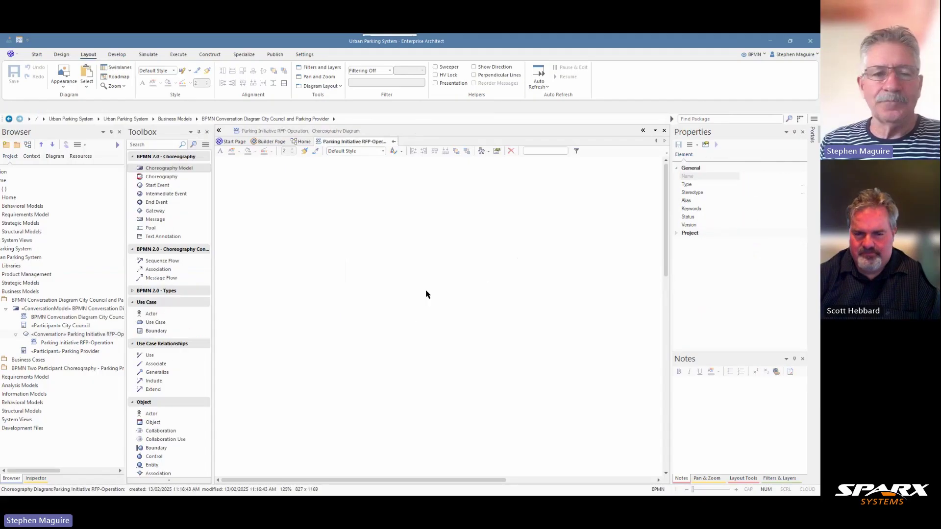
{"action": "left_click", "coordinate": [55, 345]}
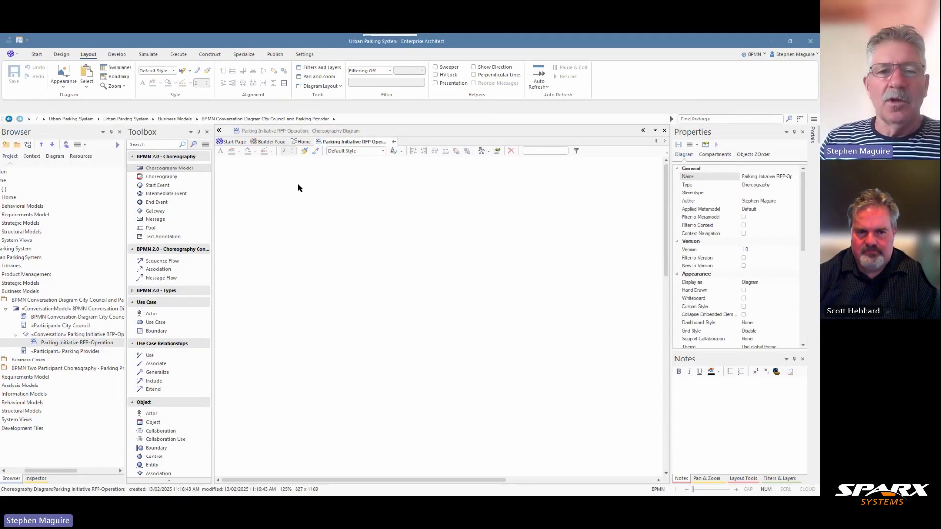
{"action": "left_click", "coordinate": [61, 54]}
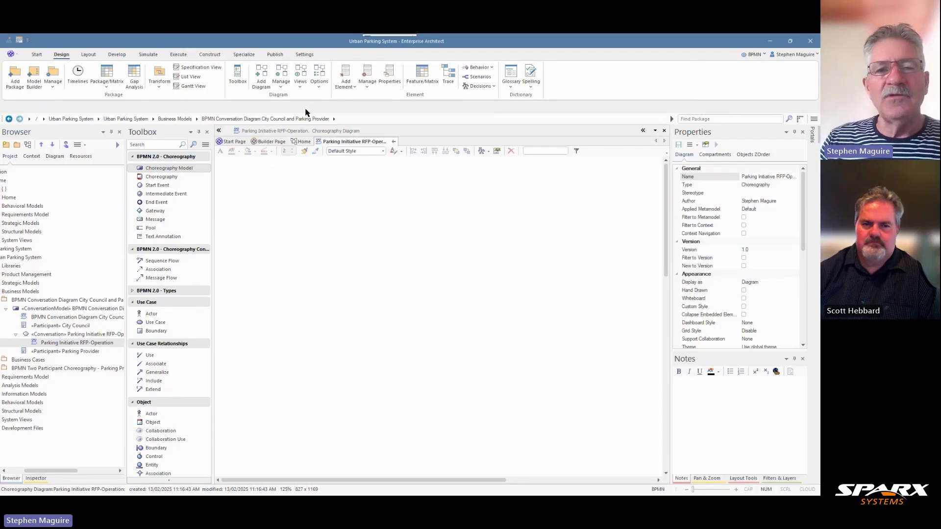
{"action": "left_click", "coordinate": [318, 90]}
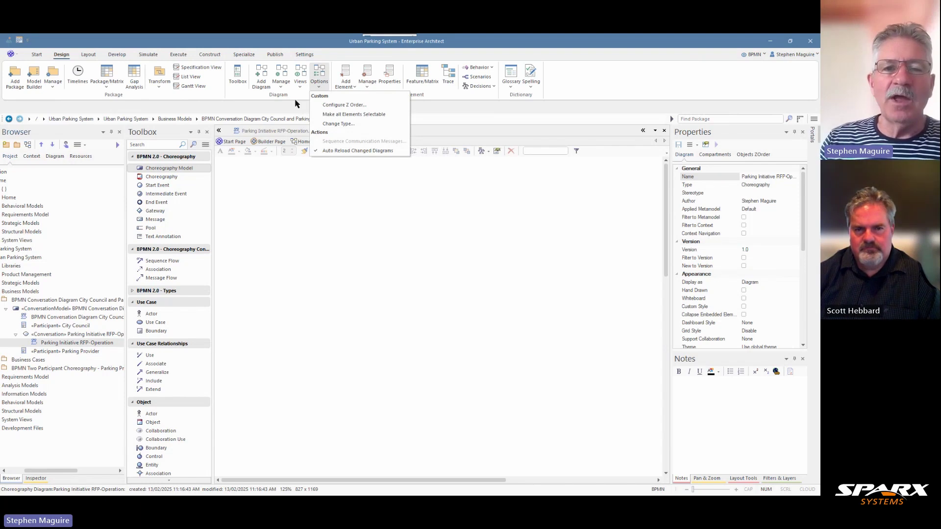
{"action": "left_click", "coordinate": [296, 99]}
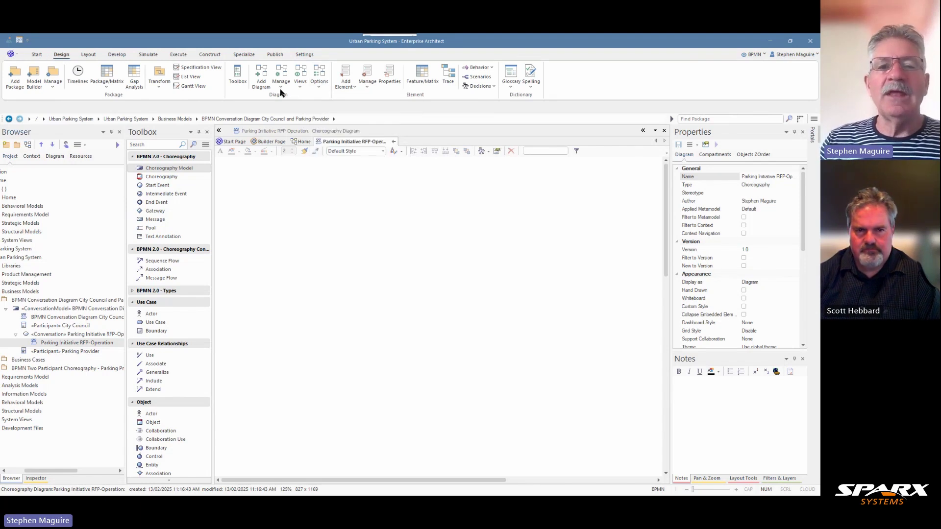
{"action": "left_click", "coordinate": [319, 88]}
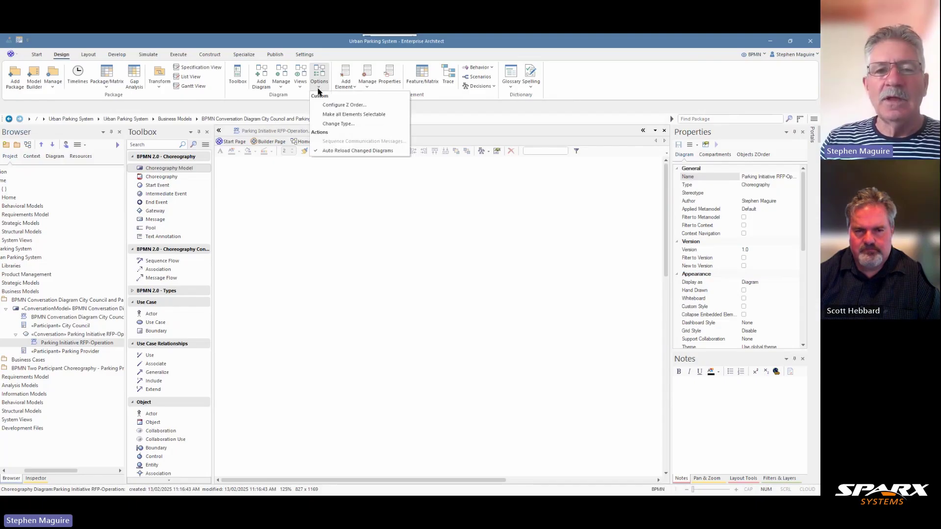
{"action": "left_click", "coordinate": [350, 125]}
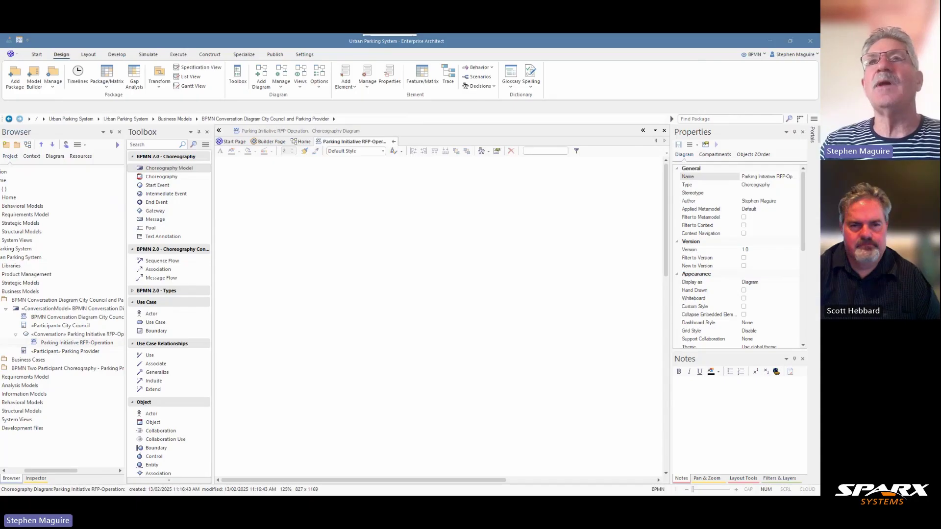
{"action": "left_click_drag", "start_coordinate": [3, 204], "coordinate": [405, 158]}
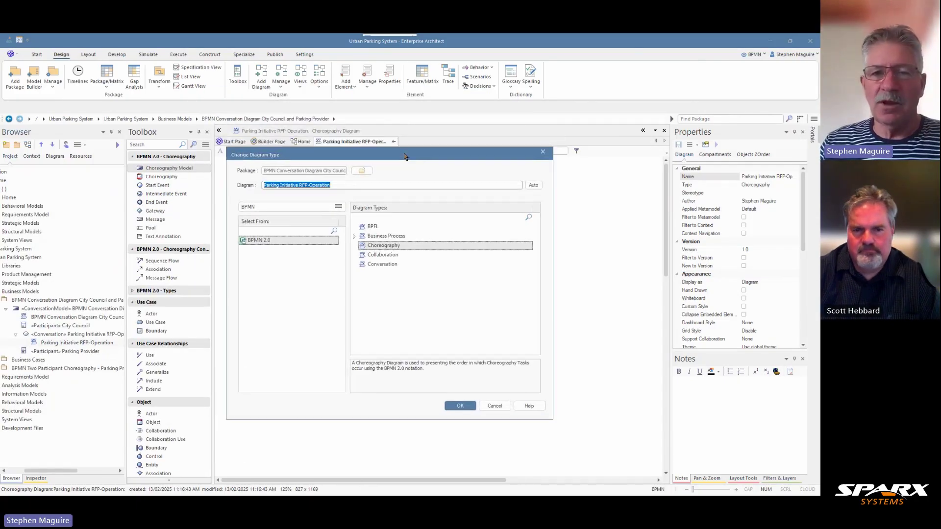
{"action": "left_click", "coordinate": [378, 266]}
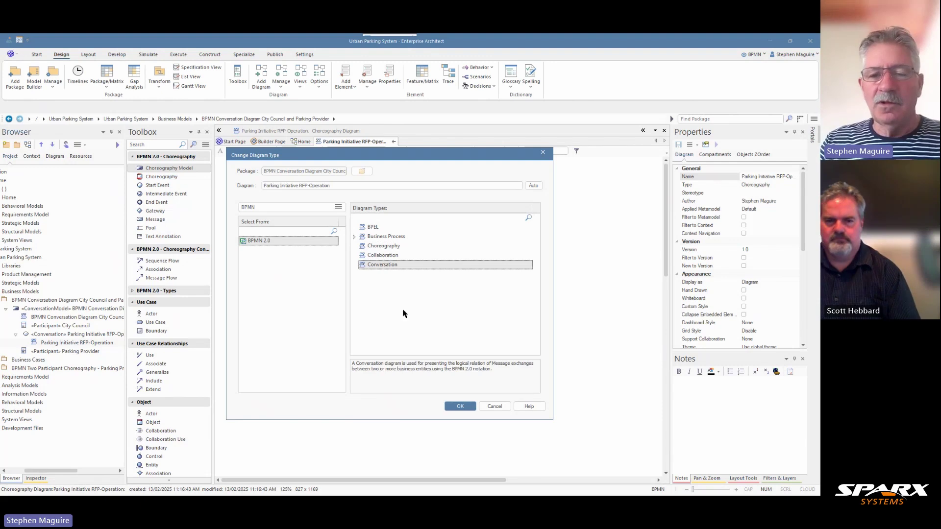
{"action": "left_click", "coordinate": [461, 407]}
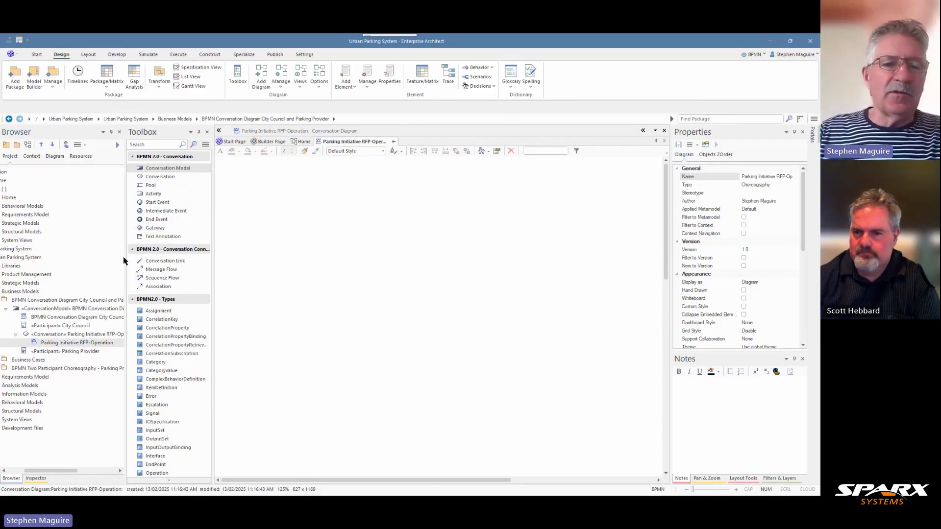
- Place the existing City Council and Parking Provider participants together on the child diagram as links, applying the Link choice to both
{"action": "left_click_drag", "start_coordinate": [126, 257], "coordinate": [138, 258]}
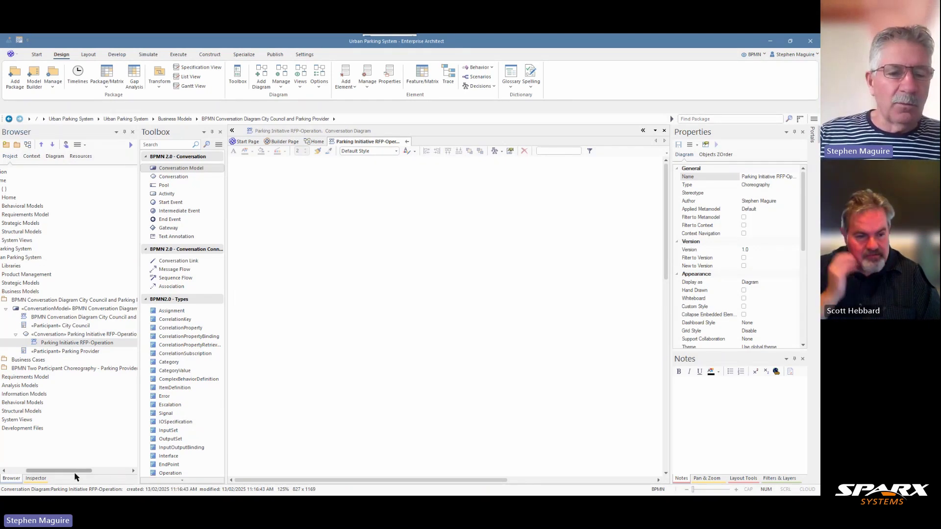
{"action": "left_click_drag", "start_coordinate": [74, 471], "coordinate": [66, 471]}
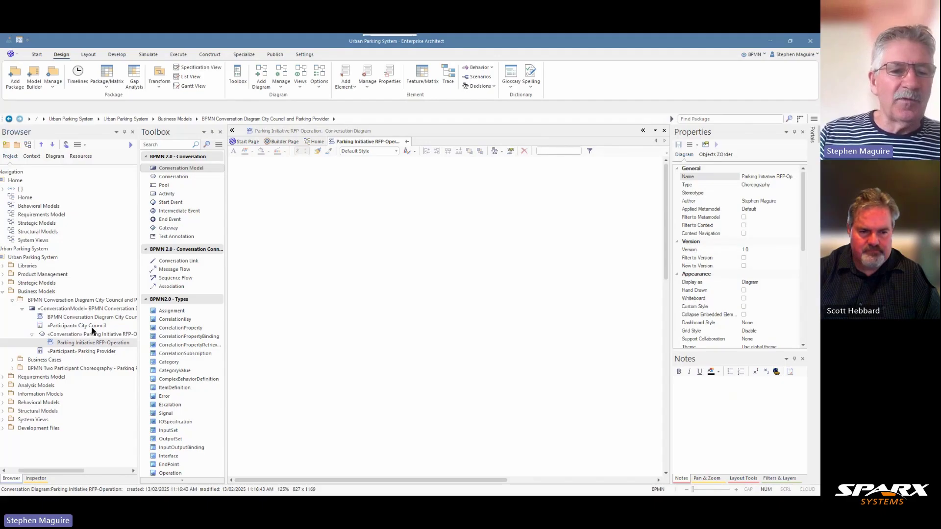
{"action": "left_click_drag", "start_coordinate": [96, 328], "coordinate": [292, 212]}
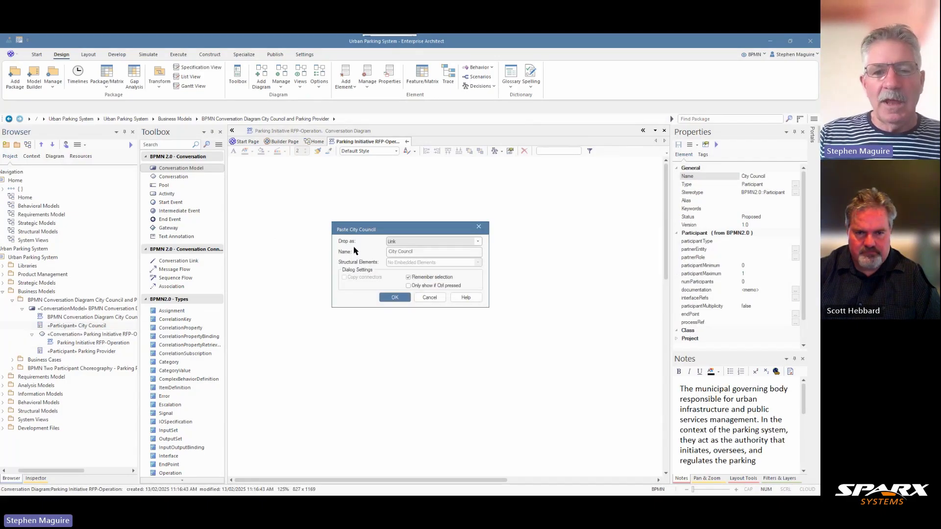
{"action": "left_click", "coordinate": [429, 297]}
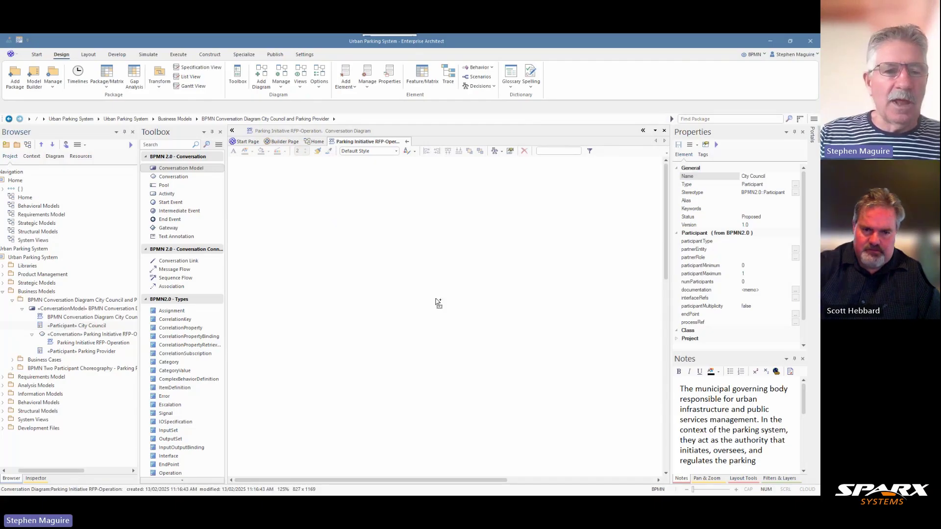
{"action": "left_click", "coordinate": [85, 352]}
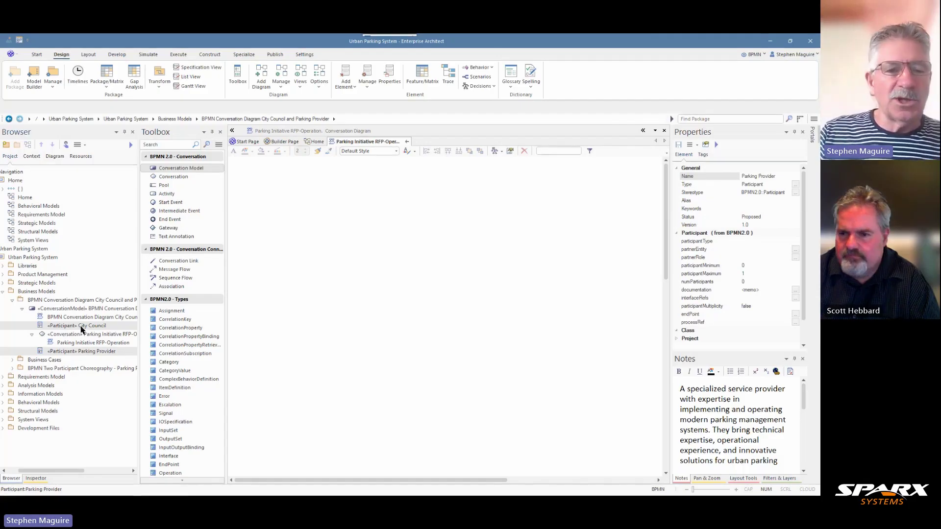
{"action": "left_click_drag", "start_coordinate": [85, 329], "coordinate": [293, 250]}
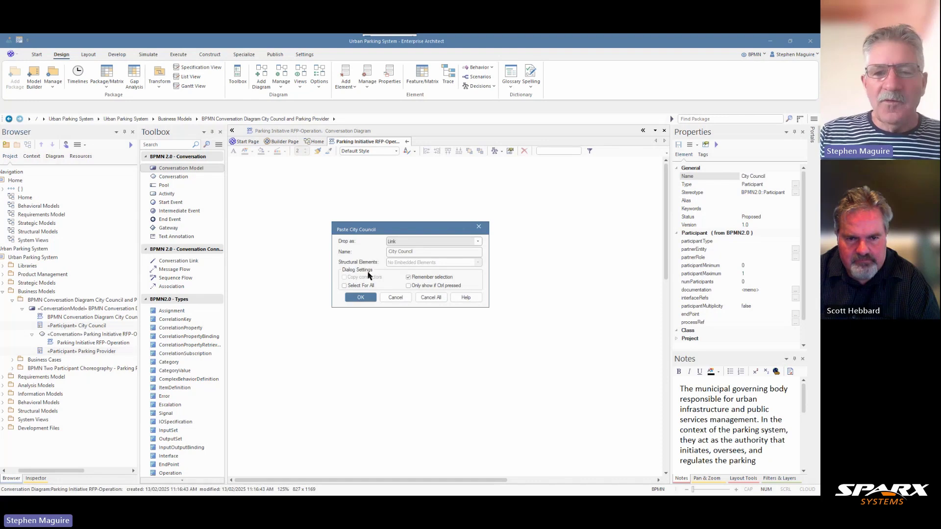
{"action": "left_click", "coordinate": [344, 286]}
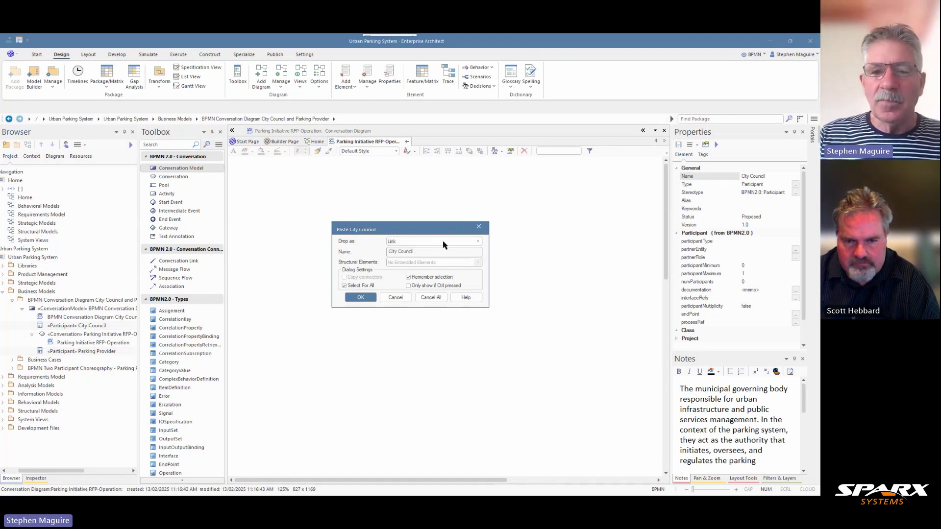
{"action": "left_click", "coordinate": [360, 297]}
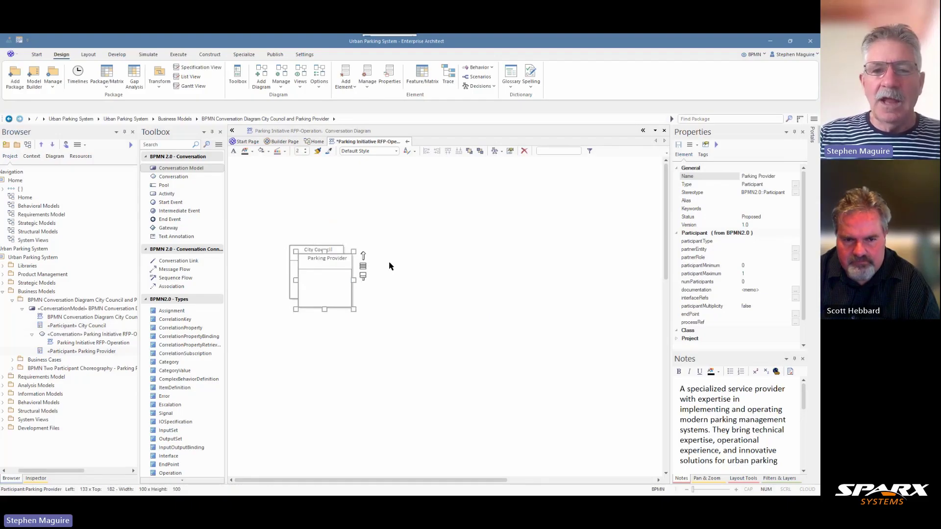
- Separate the overlapping participants, placing Parking Provider well to the right of City Council and aligning both at the same height near the diagram's top
{"action": "left_click", "coordinate": [408, 227]}
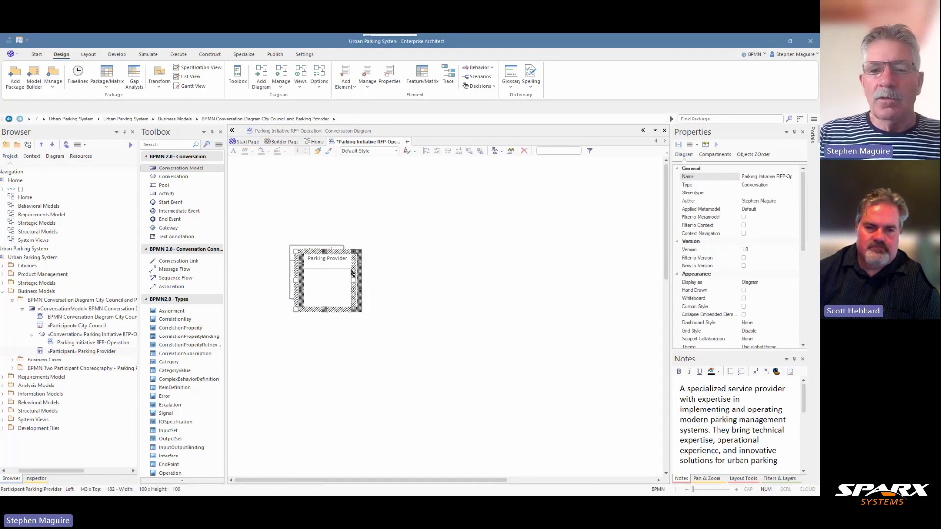
{"action": "left_click_drag", "start_coordinate": [351, 264], "coordinate": [549, 255]}
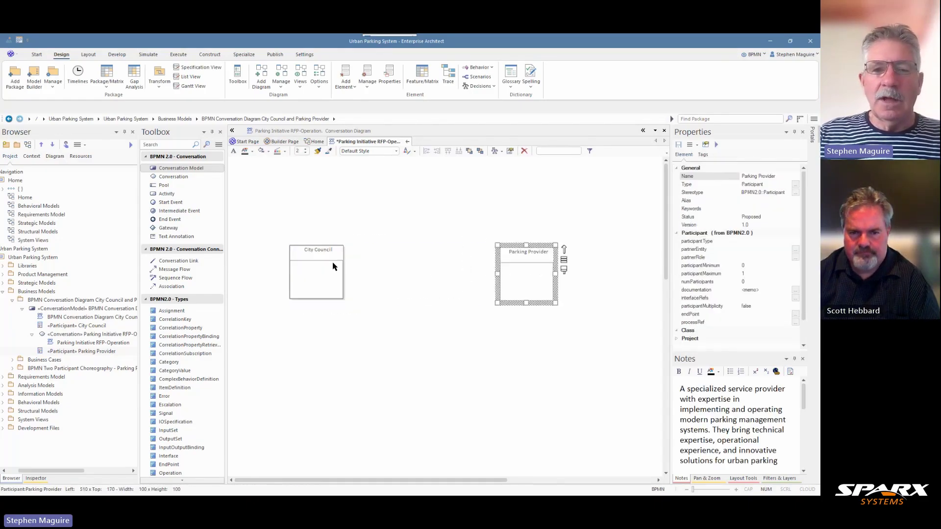
{"action": "left_click_drag", "start_coordinate": [333, 263], "coordinate": [327, 226]}
{"action": "left_click_drag", "start_coordinate": [522, 276], "coordinate": [518, 240]}
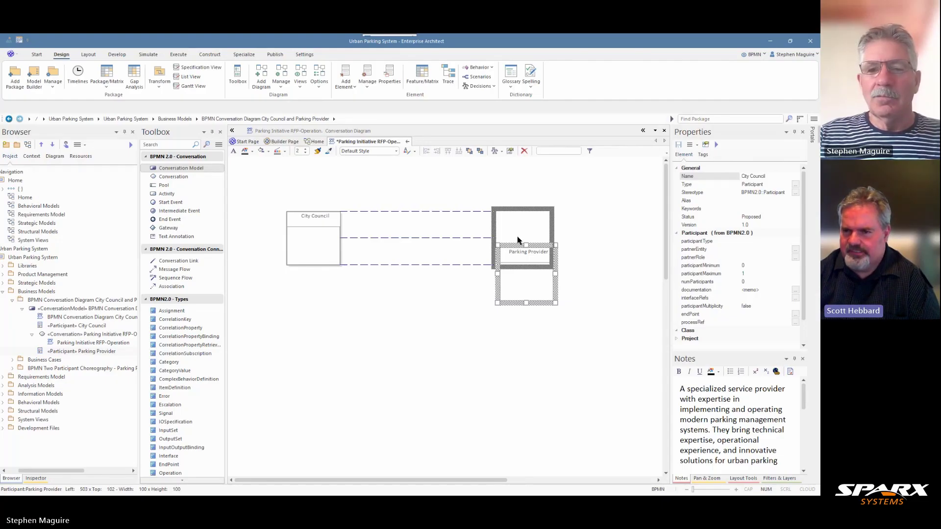
{"action": "left_click_drag", "start_coordinate": [518, 240], "coordinate": [518, 238]}
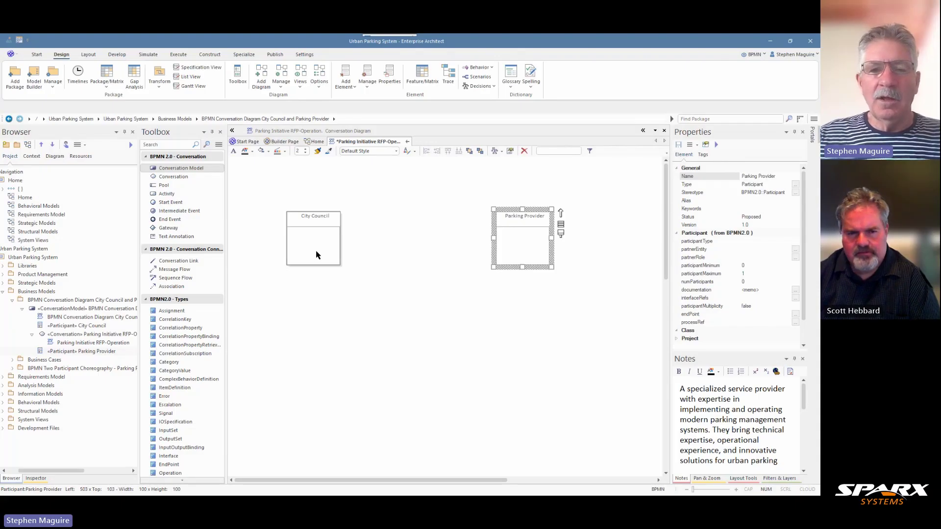
- Select both participants and stretch them downward together into equally tall columns, about four times their original height
{"action": "left_click_drag", "start_coordinate": [320, 191], "coordinate": [501, 268]}
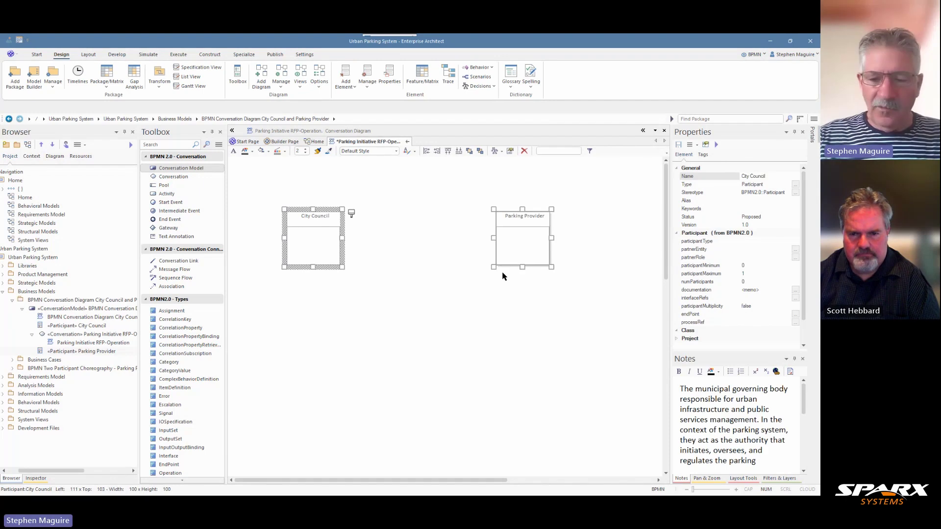
{"action": "key", "text": "shift+Down"}
{"action": "key", "text": "shift+Down"}
{"action": "key", "text": "shift+Down"}
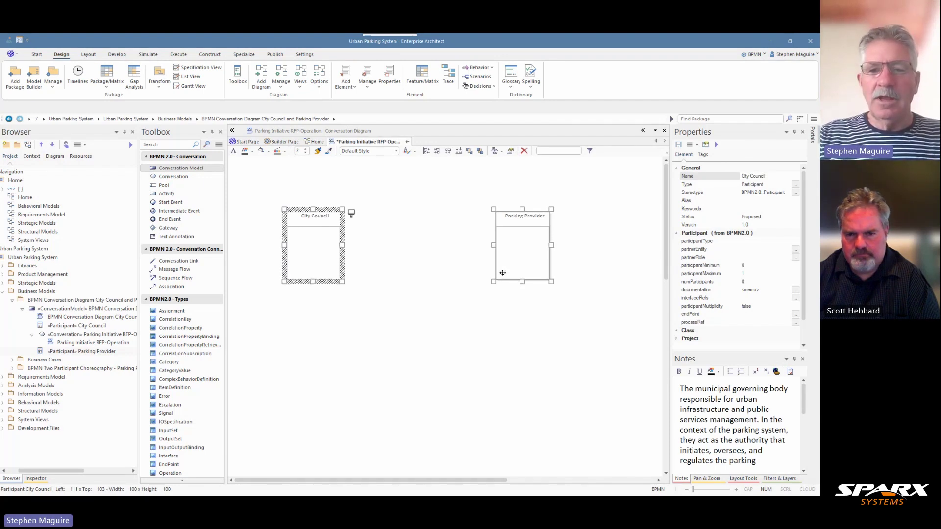
{"action": "key", "text": "shift+Down"}
{"action": "key", "text": "shift+Down"}
{"action": "key", "text": "shift+Down"}
{"action": "key", "text": "shift+Down"}
{"action": "key", "text": "shift+Down"}
{"action": "key", "text": "shift+Down"}
{"action": "key", "text": "shift+Down"}
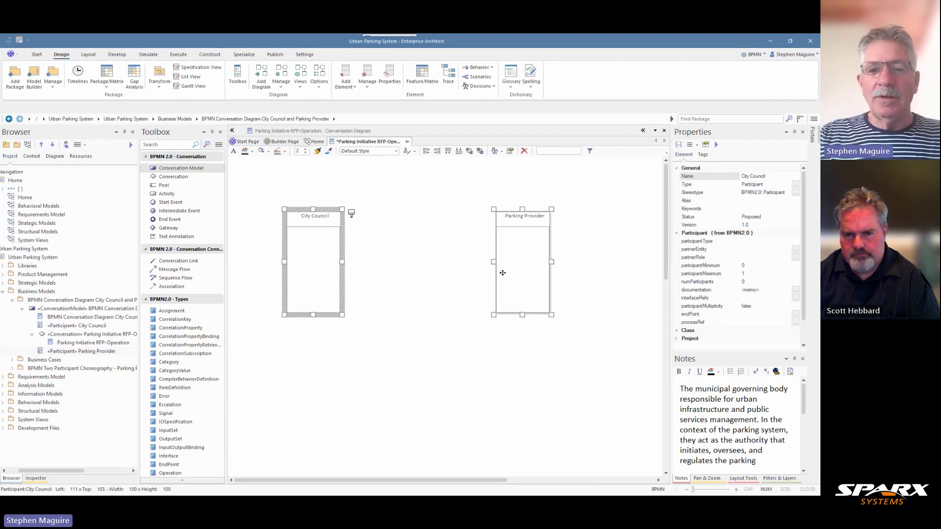
{"action": "key", "text": "shift+Down"}
{"action": "key", "text": "shift+Down"}
{"action": "key", "text": "shift+Down"}
{"action": "key", "text": "shift+Down"}
{"action": "key", "text": "shift+Down"}
{"action": "key", "text": "shift+Down"}
{"action": "key", "text": "shift+Down"}
{"action": "key", "text": "shift+Down"}
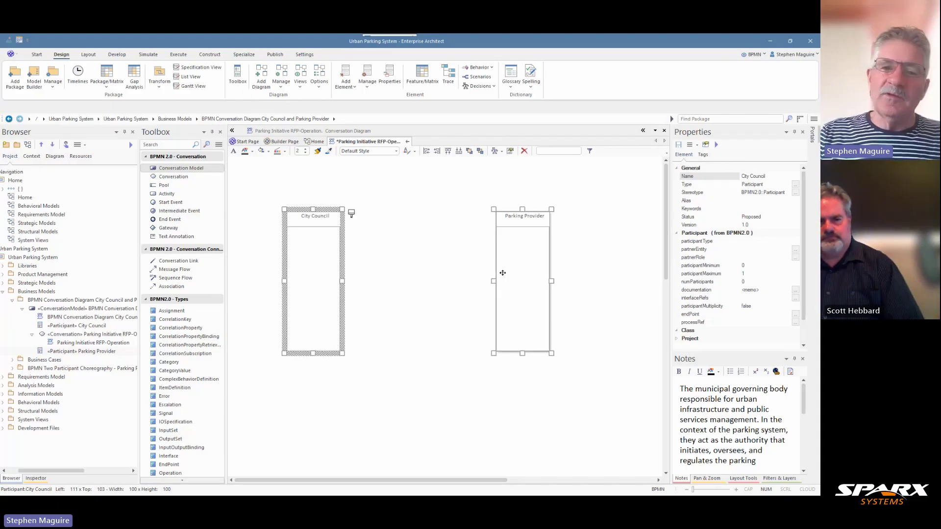
{"action": "key", "text": "shift+Down"}
{"action": "key", "text": "shift+Down"}
{"action": "key", "text": "shift+Down"}
{"action": "key", "text": "shift+Down"}
{"action": "key", "text": "shift+Down"}
{"action": "key", "text": "shift+Down"}
{"action": "key", "text": "shift+Down"}
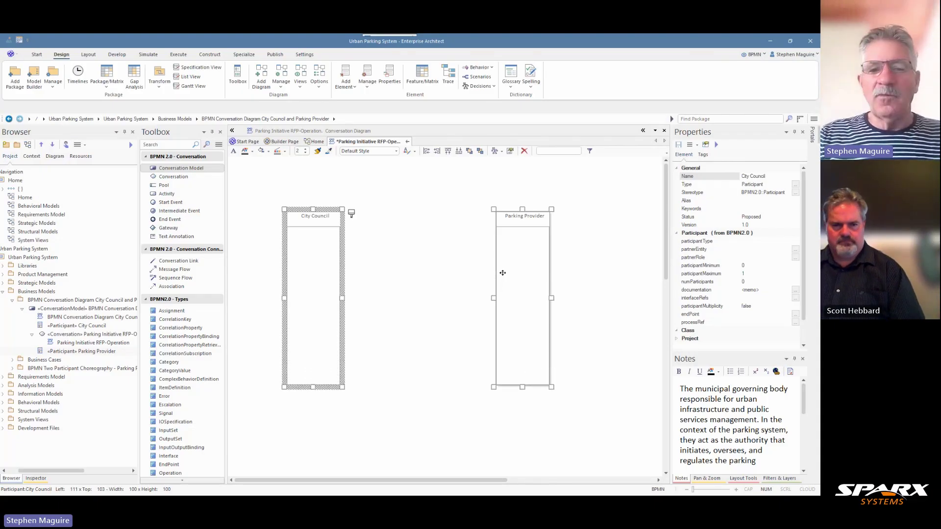
{"action": "key", "text": "shift+Down"}
{"action": "key", "text": "shift+Down"}
{"action": "key", "text": "shift+Down"}
{"action": "key", "text": "shift+Down"}
{"action": "key", "text": "shift+Down"}
{"action": "key", "text": "shift+Down"}
{"action": "key", "text": "shift+Down"}
{"action": "key", "text": "shift+Down"}
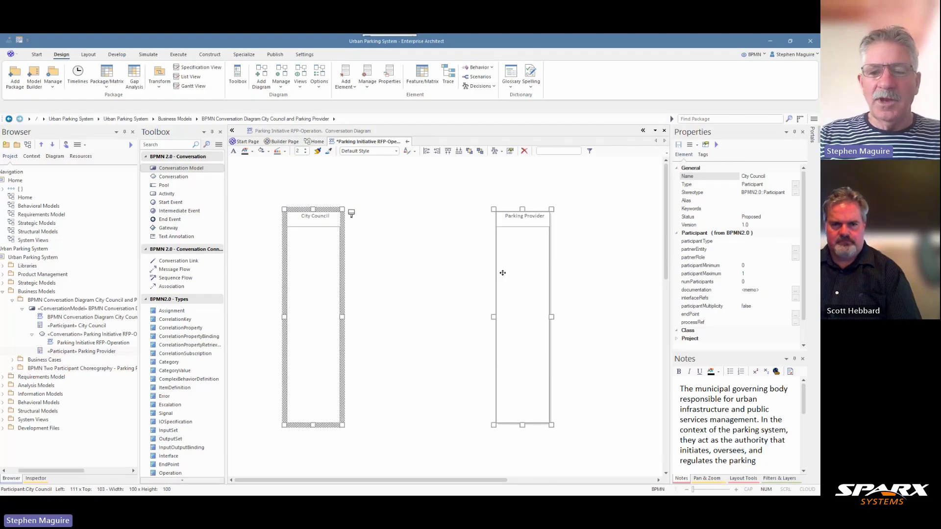
{"action": "key", "text": "shift+Down"}
{"action": "key", "text": "shift+Down"}
{"action": "key", "text": "shift+Down"}
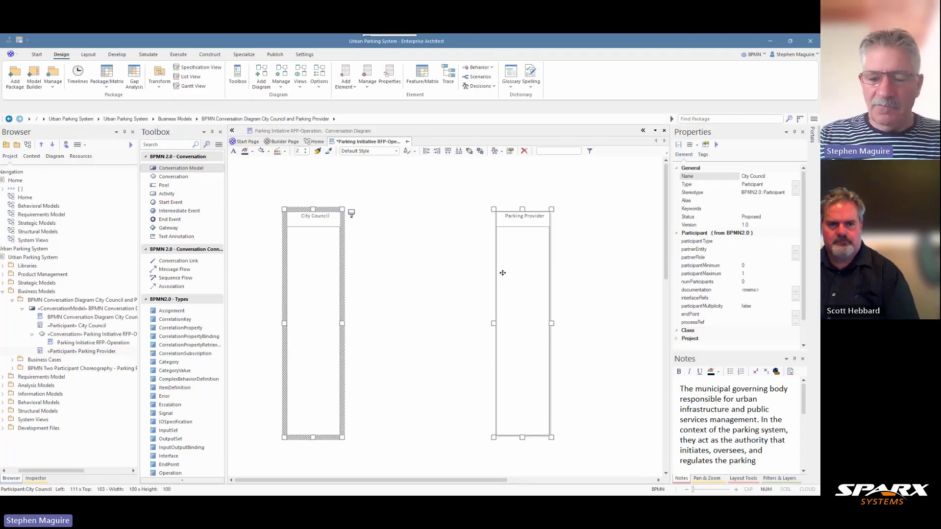
- Widen the City Council and Parking Provider columns slightly and equally, extending their right edges
{"action": "key", "text": "shift+Right"}
{"action": "key", "text": "shift+Right"}
{"action": "key", "text": "shift+Right"}
{"action": "key", "text": "shift+Right"}
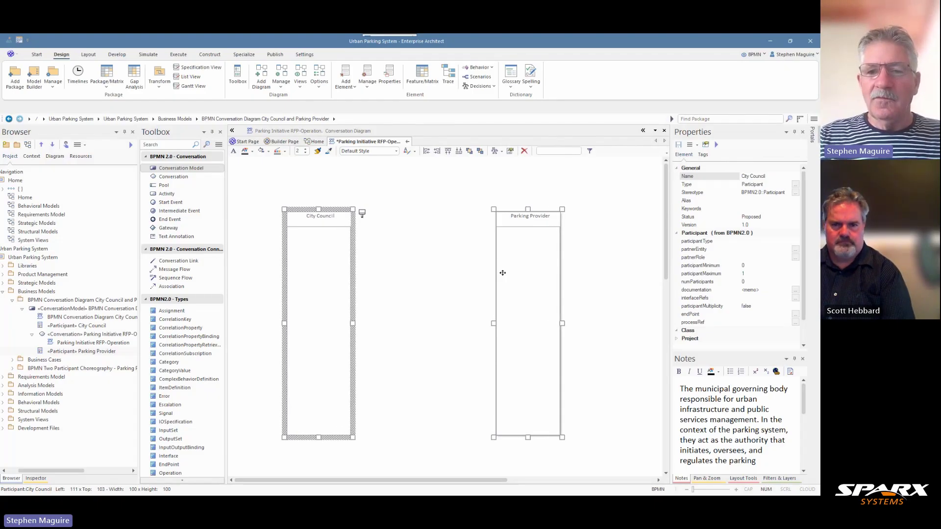
- Draw a message flow from City Council to Parking Provider just below the participant headers and name it Request for Proposal
{"action": "left_click", "coordinate": [452, 191]}
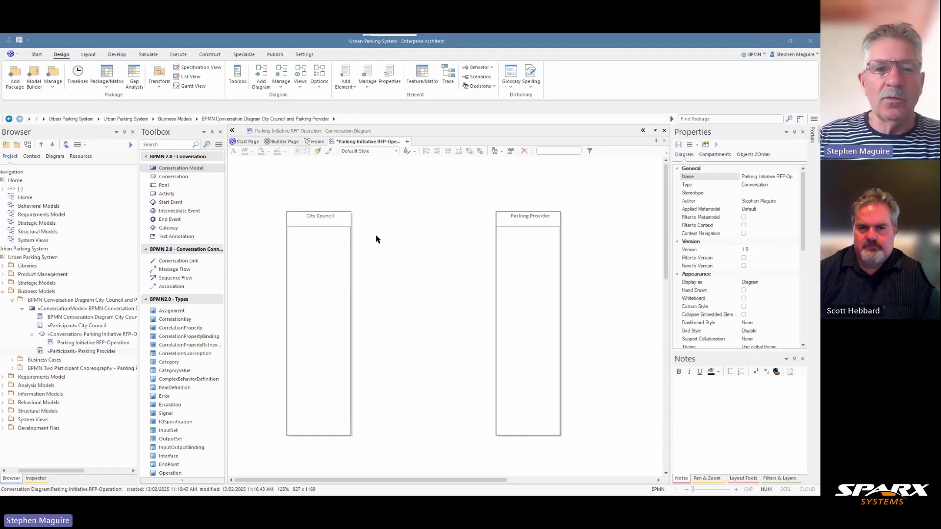
{"action": "left_click", "coordinate": [200, 271]}
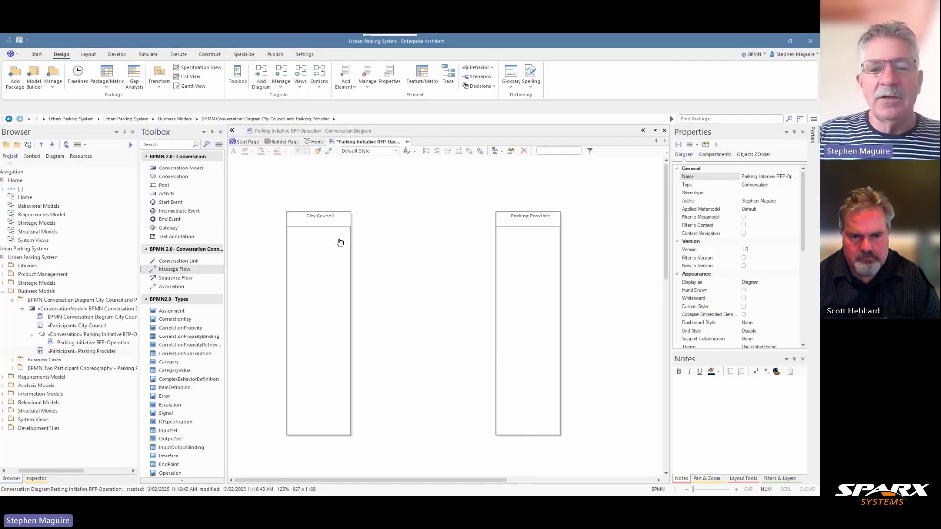
{"action": "left_click_drag", "start_coordinate": [326, 243], "coordinate": [516, 244]}
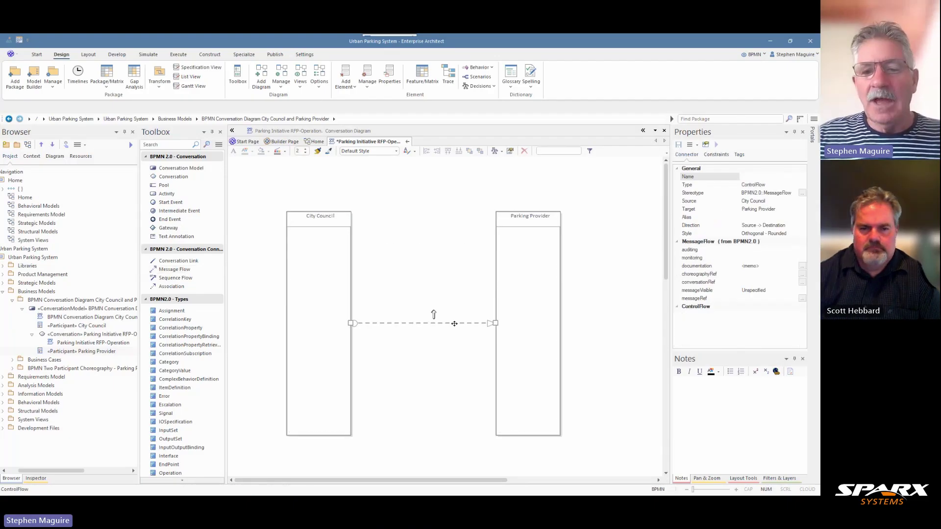
{"action": "left_click_drag", "start_coordinate": [454, 323], "coordinate": [445, 237]}
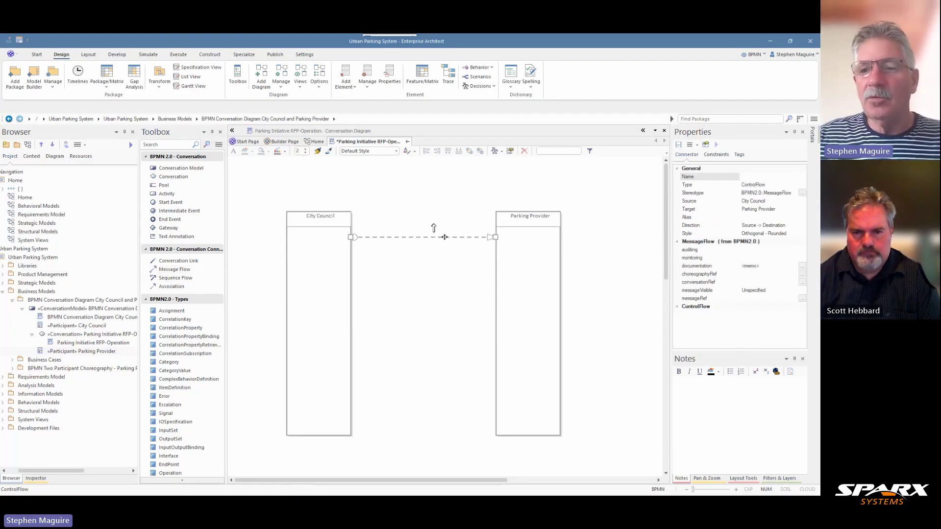
{"action": "left_click", "coordinate": [744, 175]}
{"action": "type", "text": "Request for Proposal"}
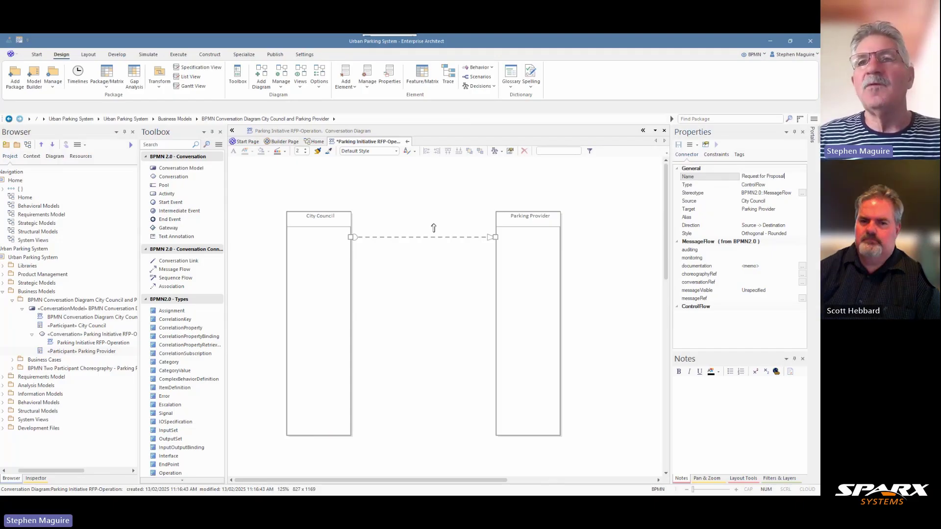
{"action": "key", "text": "Return"}
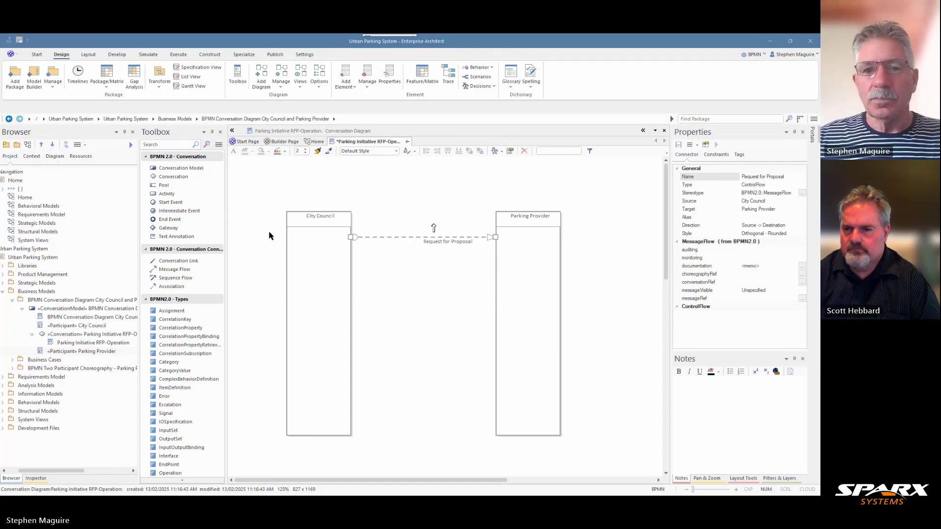
- Paste the description of the city's smart parking requirements document into the Request for Proposal notes and centre the flow's label beneath its line
{"action": "left_click", "coordinate": [690, 387]}
{"action": "key", "text": "ctrl+v"}
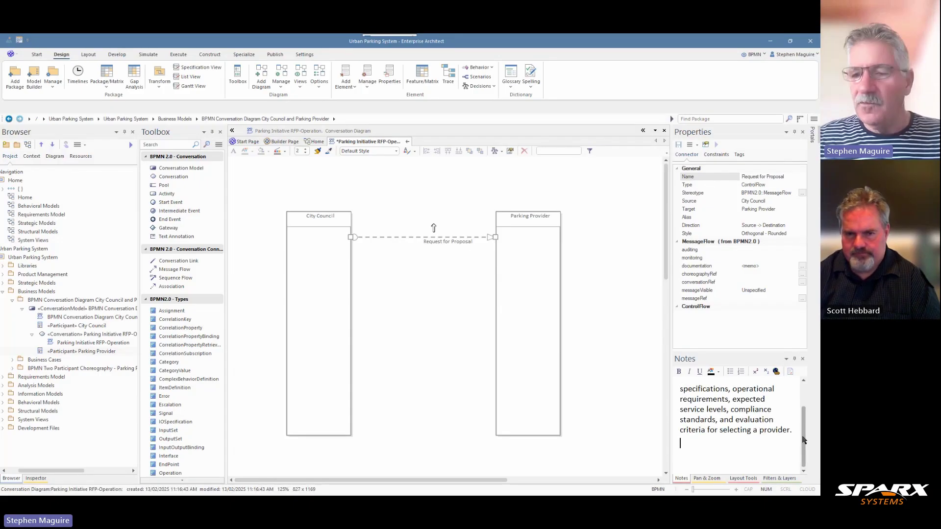
{"action": "scroll", "coordinate": [750, 397], "scroll_direction": "up", "scroll_amount": 2}
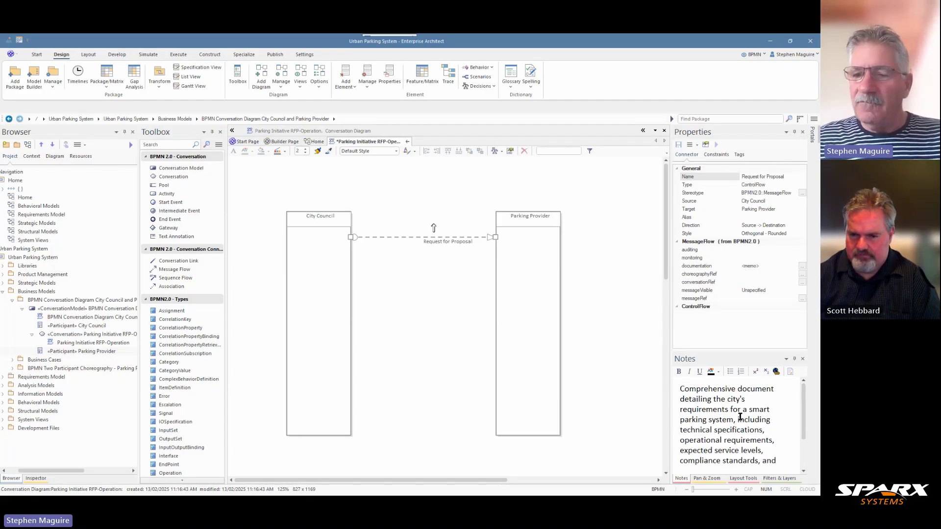
{"action": "left_click", "coordinate": [449, 241]}
{"action": "left_click_drag", "start_coordinate": [449, 242], "coordinate": [437, 243]}
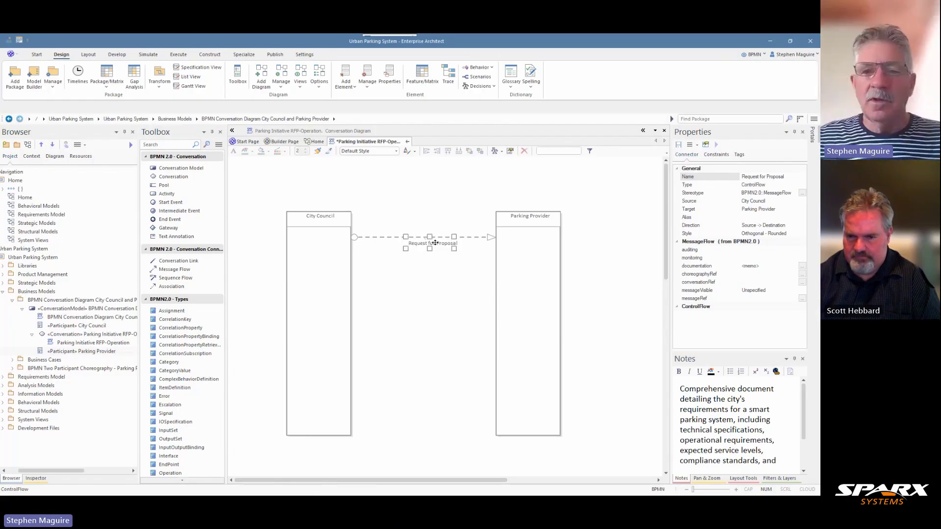
{"action": "left_click", "coordinate": [427, 243]}
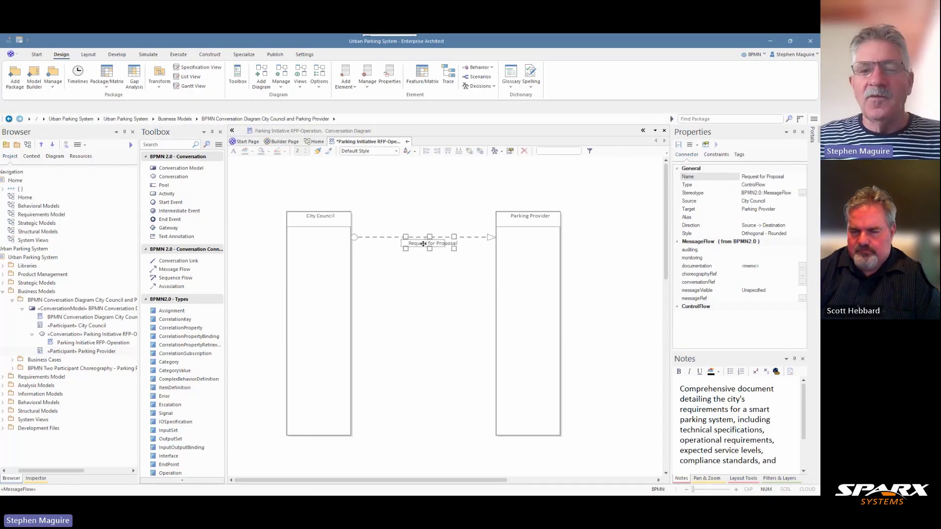
{"action": "left_click_drag", "start_coordinate": [425, 244], "coordinate": [417, 244]}
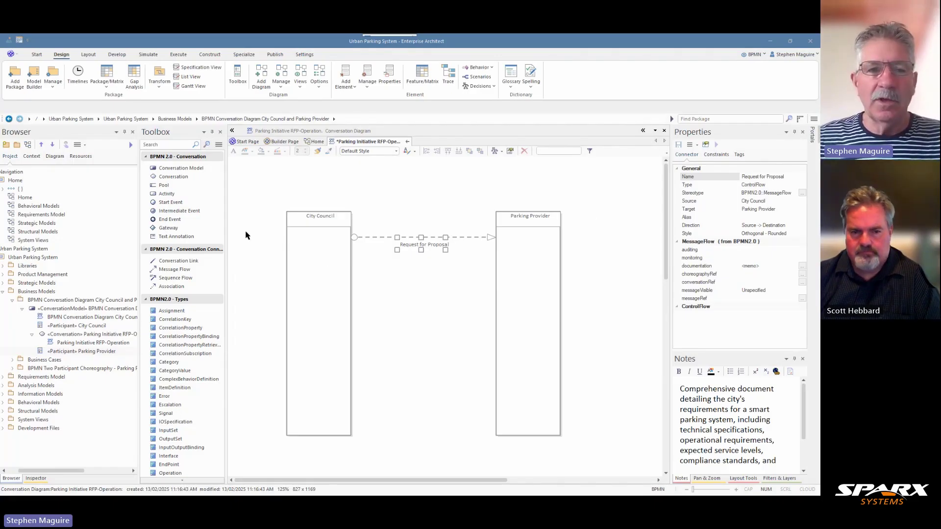
- Draw a return message flow from Parking Provider to City Council below Request for Proposal and name it Submit Proposal
{"action": "left_click", "coordinate": [201, 273]}
{"action": "left_click_drag", "start_coordinate": [505, 267], "coordinate": [345, 265]}
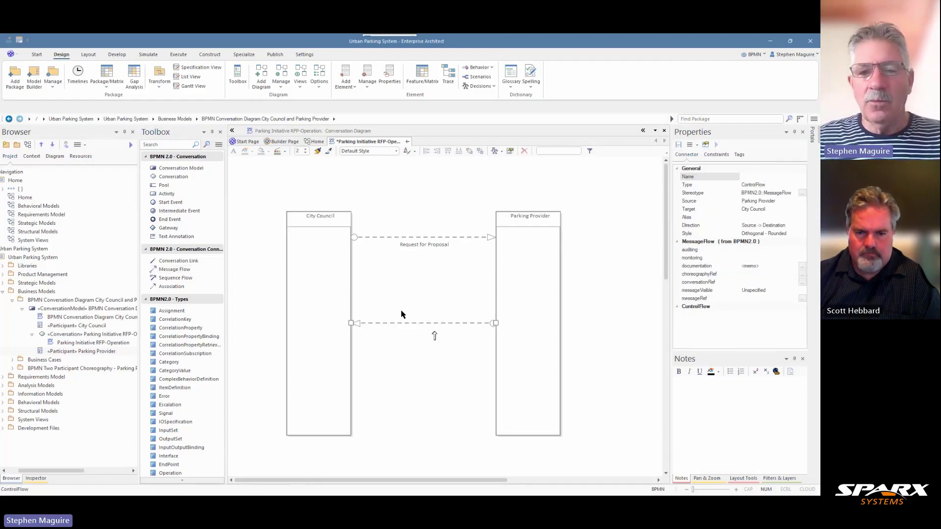
{"action": "left_click_drag", "start_coordinate": [401, 323], "coordinate": [398, 267]}
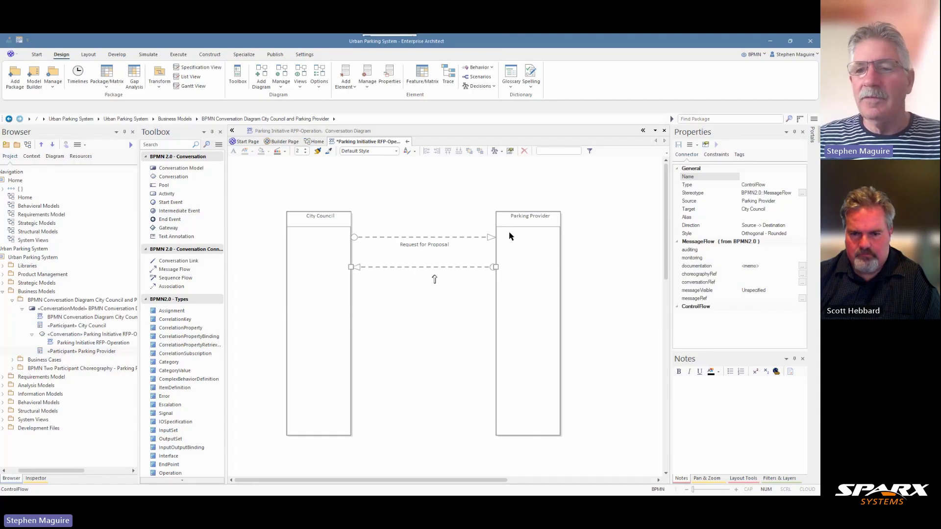
{"action": "left_click", "coordinate": [754, 177]}
{"action": "type", "text": "Submit Proposal"}
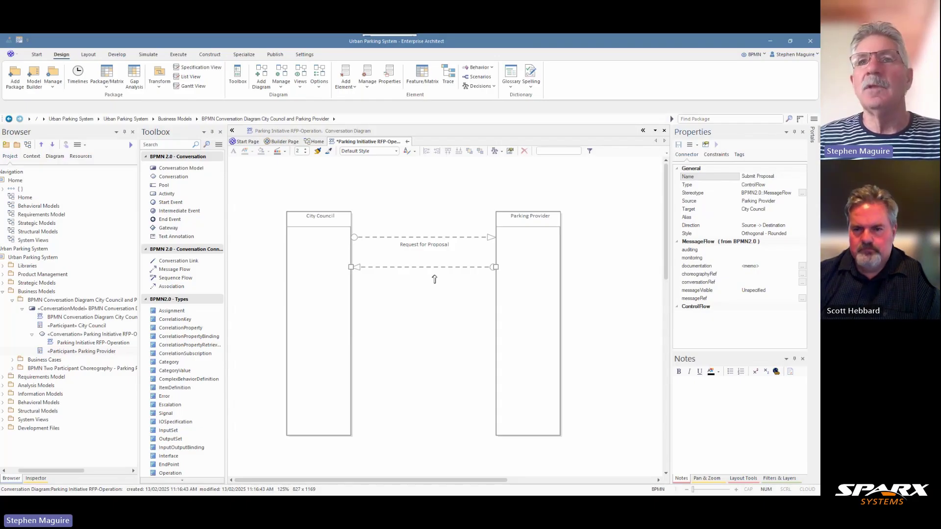
{"action": "key", "text": "Return"}
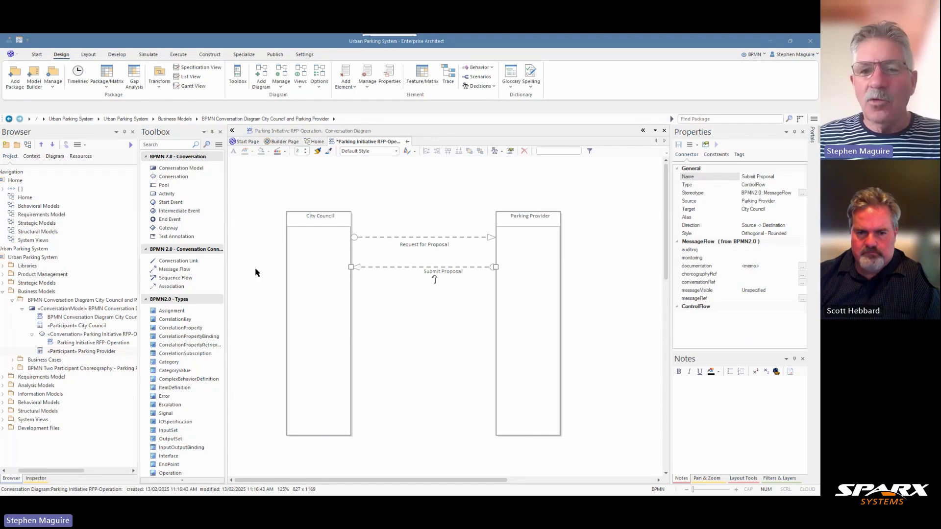
- Paste the description of the Parking Provider's detailed response and proposed solution into the Submit Proposal flow's notes
{"action": "left_click", "coordinate": [684, 385]}
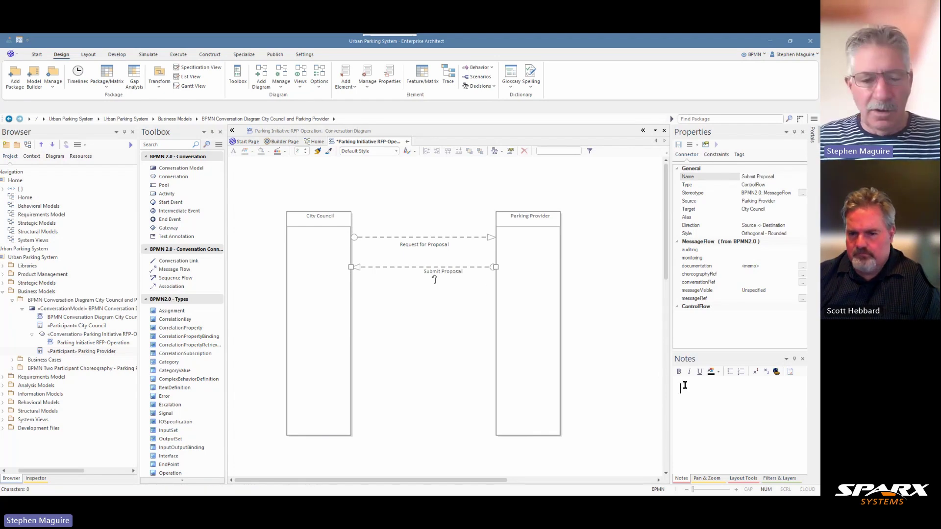
{"action": "key", "text": "ctrl+v"}
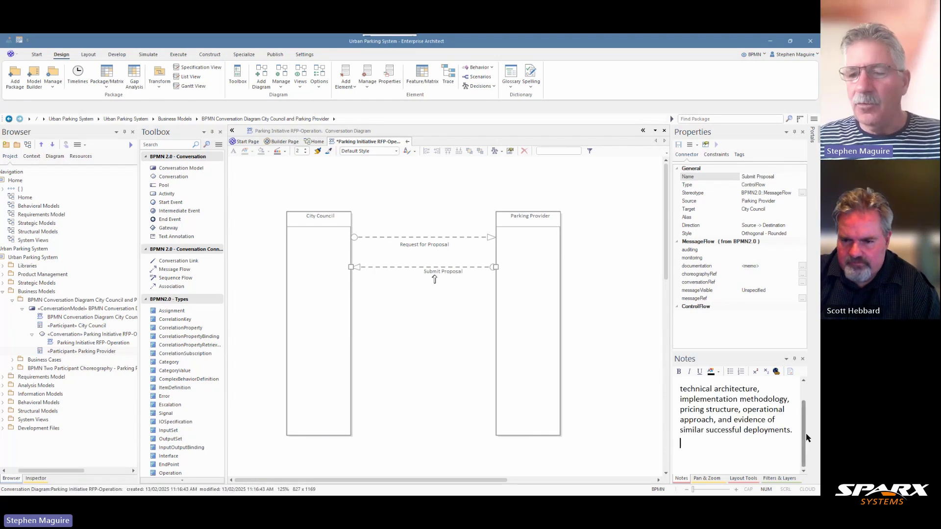
{"action": "left_click_drag", "start_coordinate": [803, 431], "coordinate": [804, 388]}
- Centre the Submit Proposal label beneath its line and move the flow slightly closer to Request for Proposal
{"action": "left_click_drag", "start_coordinate": [439, 273], "coordinate": [419, 274]}
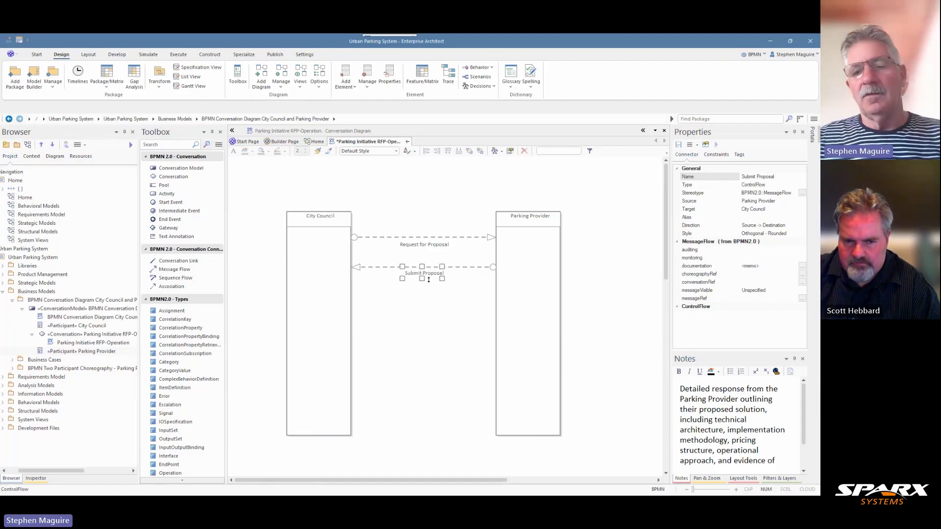
{"action": "left_click", "coordinate": [463, 267]}
{"action": "mouse_move", "coordinate": [463, 267]}
{"action": "left_mouse_down"}
{"action": "mouse_move", "coordinate": [458, 333]}
{"action": "mouse_move", "coordinate": [455, 218]}
{"action": "mouse_move", "coordinate": [452, 259]}
{"action": "left_mouse_up"}
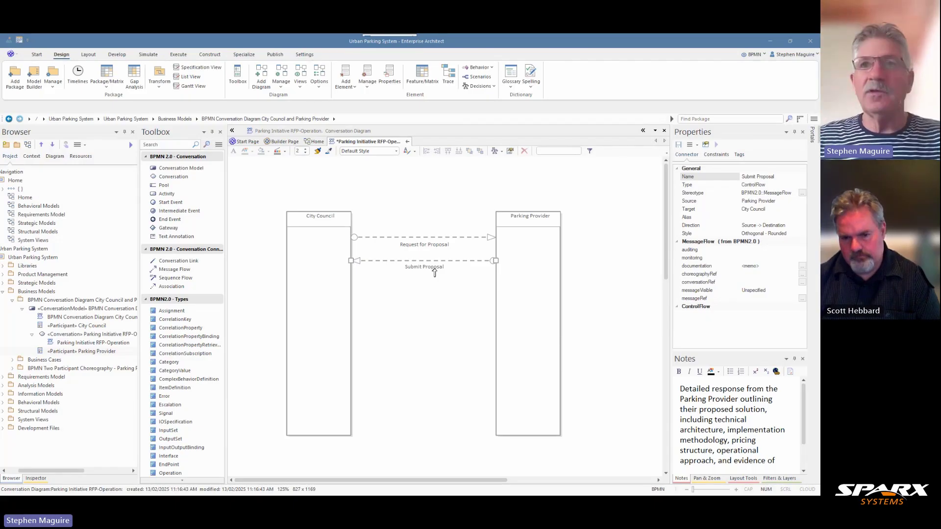
- Draw a message flow from City Council to Parking Provider, name it Award Contract, and position it just below Submit Proposal
{"action": "left_click", "coordinate": [172, 270]}
{"action": "left_click_drag", "start_coordinate": [345, 286], "coordinate": [500, 287]}
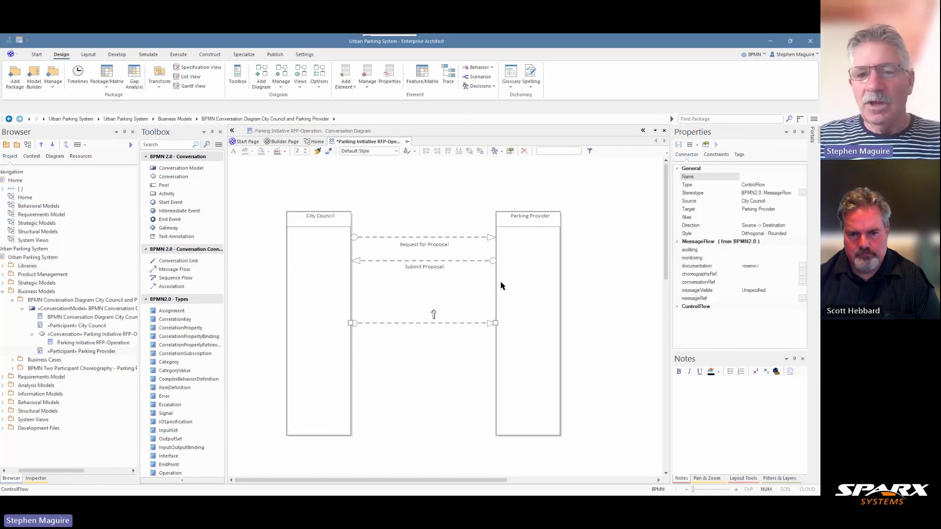
{"action": "left_click", "coordinate": [751, 175]}
{"action": "type", "text": "Award Contract"}
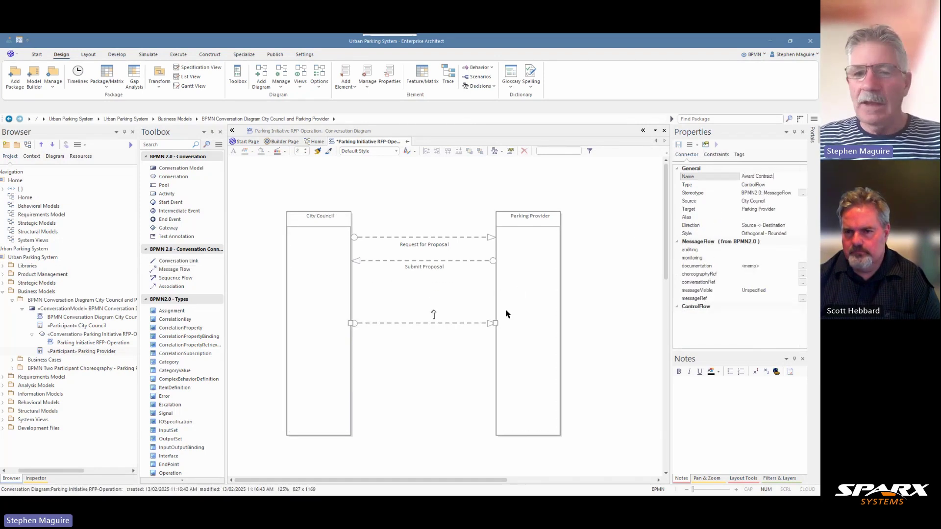
{"action": "left_click_drag", "start_coordinate": [466, 324], "coordinate": [435, 292]}
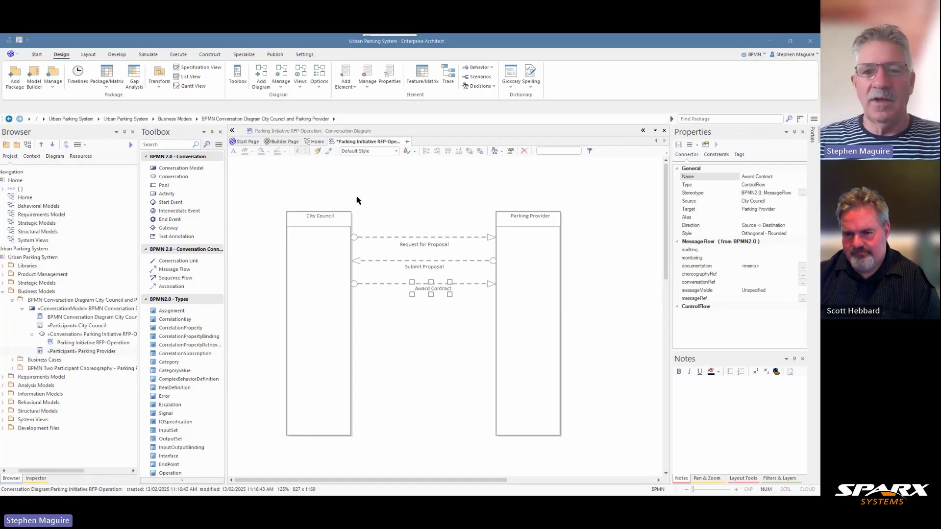
- Paste the description of the official provider selection document into the Award Contract notes and shift the flow's label toward the line's centre
{"action": "left_click", "coordinate": [695, 390]}
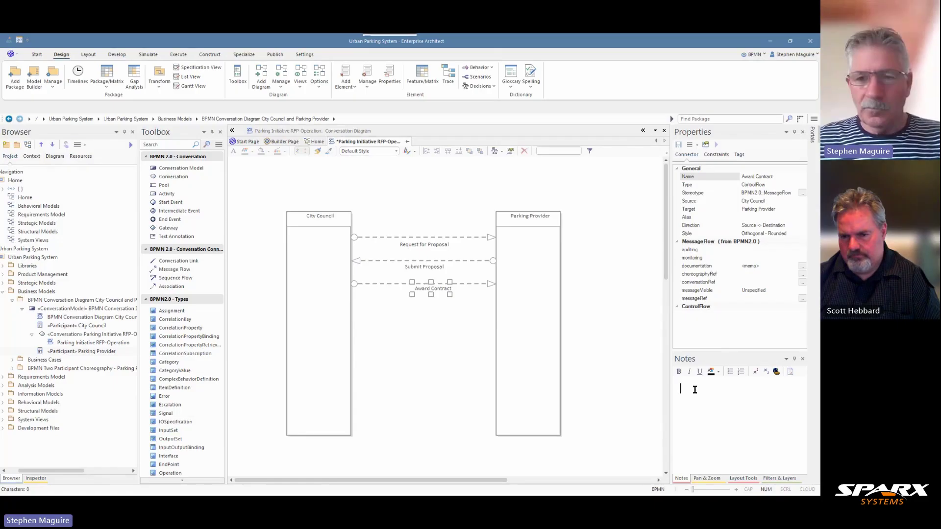
{"action": "key", "text": "ctrl+v"}
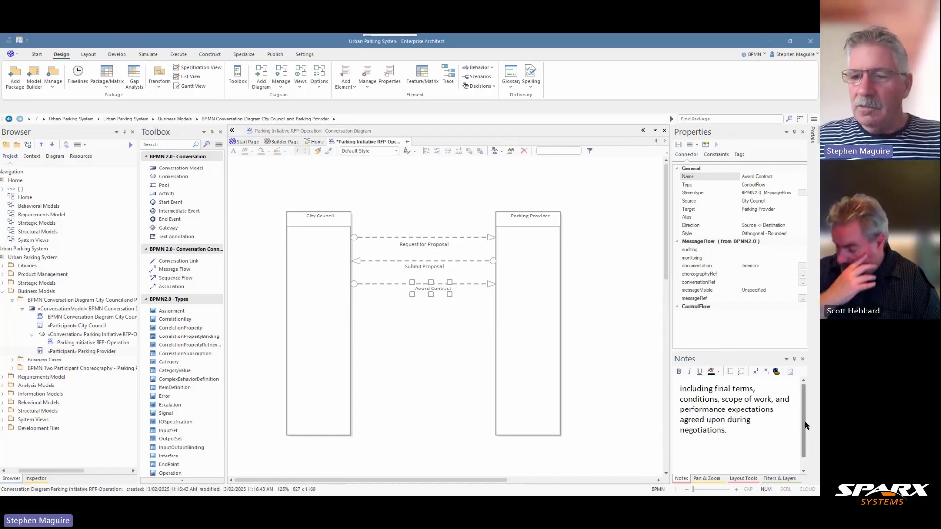
{"action": "scroll", "coordinate": [804, 454], "scroll_direction": "up", "scroll_amount": 1}
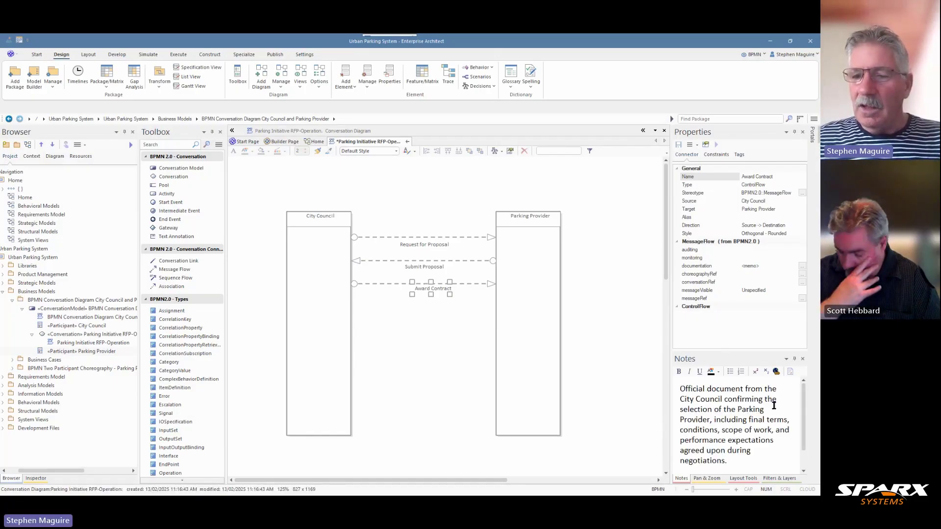
{"action": "left_click", "coordinate": [410, 292]}
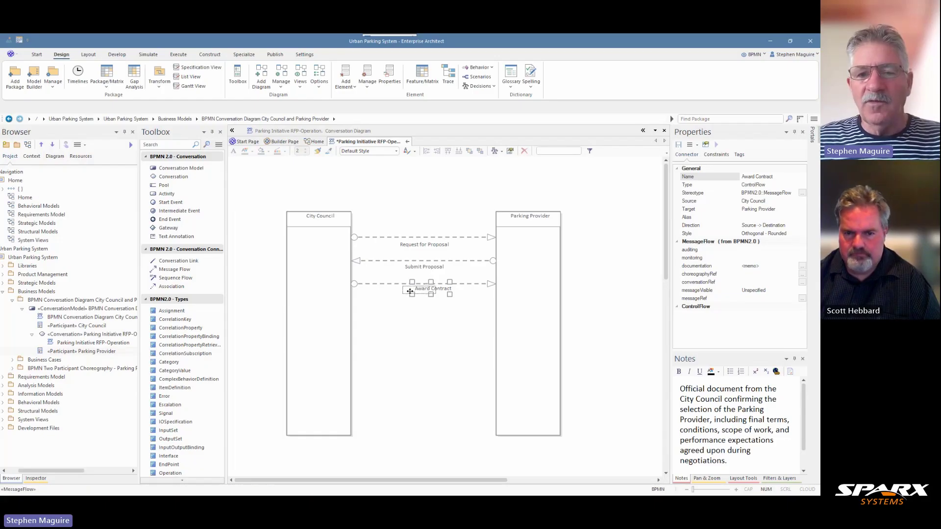
{"action": "left_click_drag", "start_coordinate": [410, 291], "coordinate": [398, 294]}
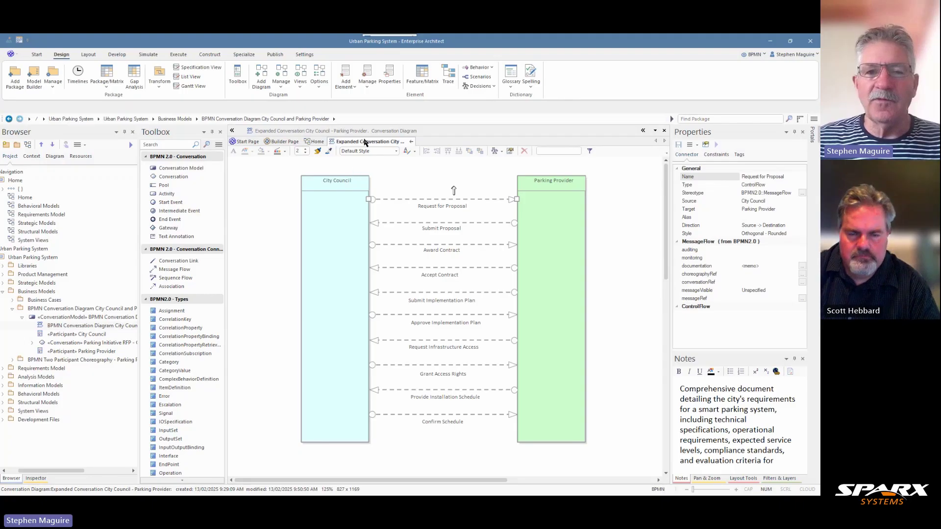
- Return to the parent conversation diagram and reopen the expanded child diagram from the Parking Initiative RFP - Operational conversation
{"action": "left_click", "coordinate": [317, 142]}
{"action": "left_click", "coordinate": [353, 143]}
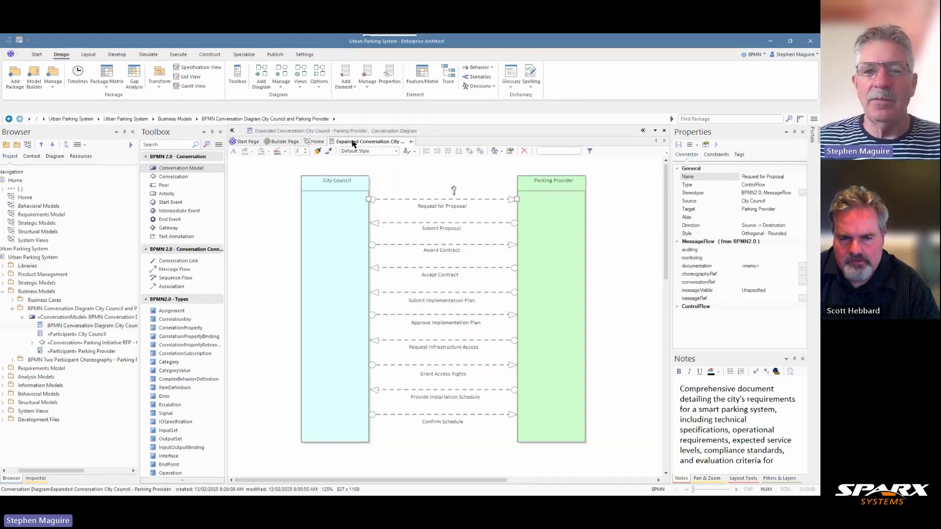
{"action": "left_click", "coordinate": [412, 142]}
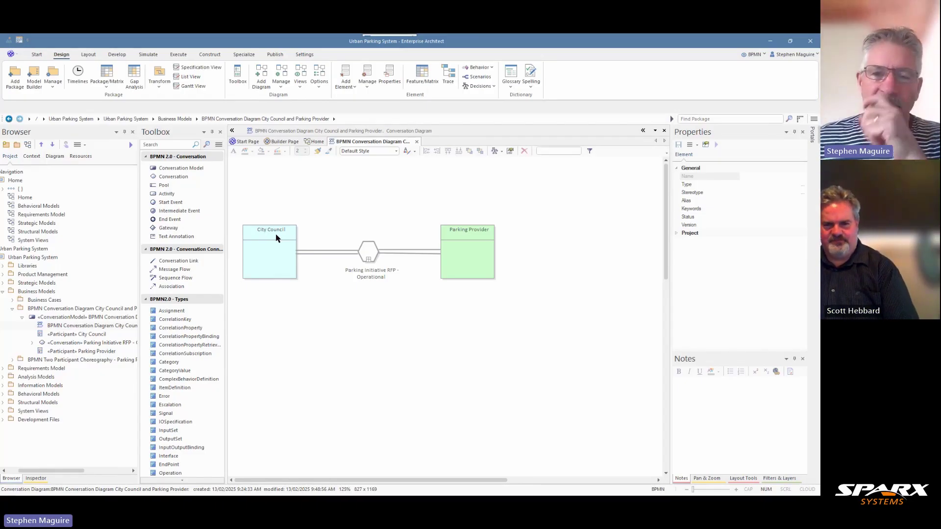
{"action": "double_click", "coordinate": [368, 254]}
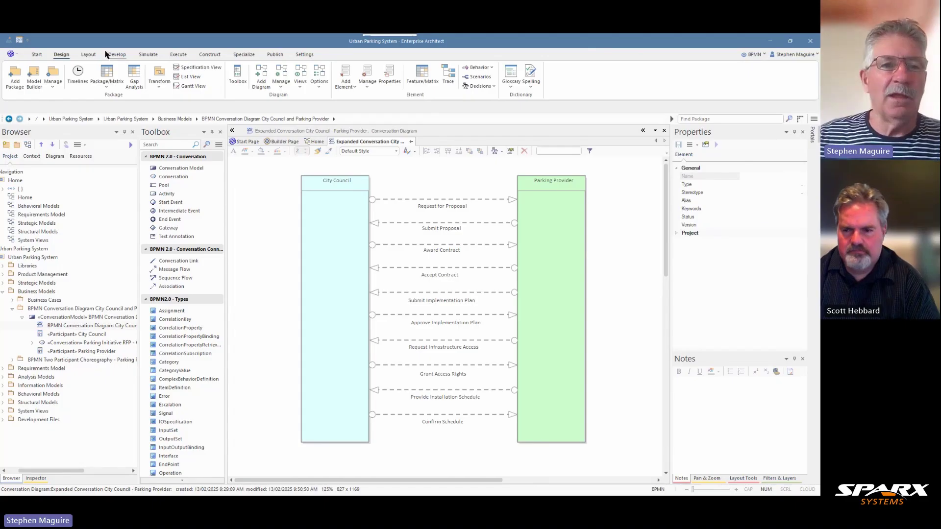
- Turn on Show Direction and select City Council, followed by Parking Provider, to highlight each participant's incoming and outgoing message flows
{"action": "left_click", "coordinate": [35, 56]}
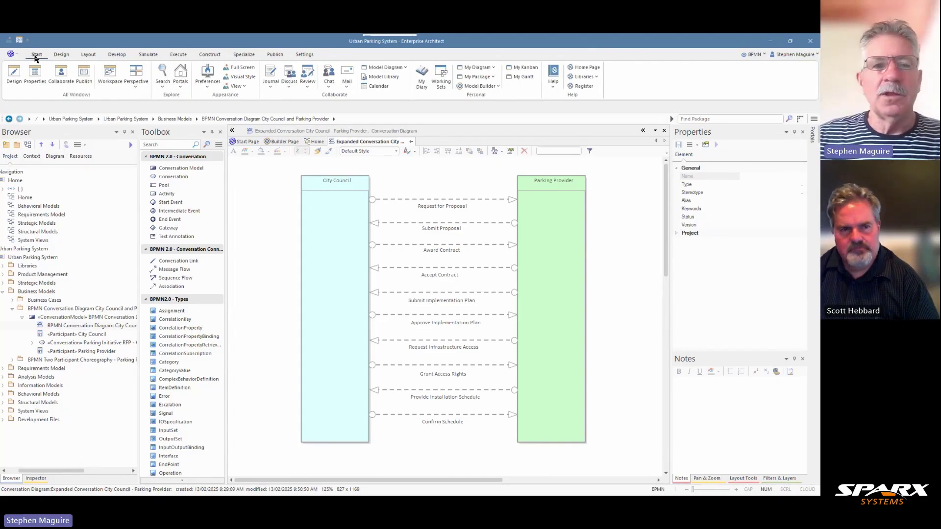
{"action": "left_click", "coordinate": [89, 56]}
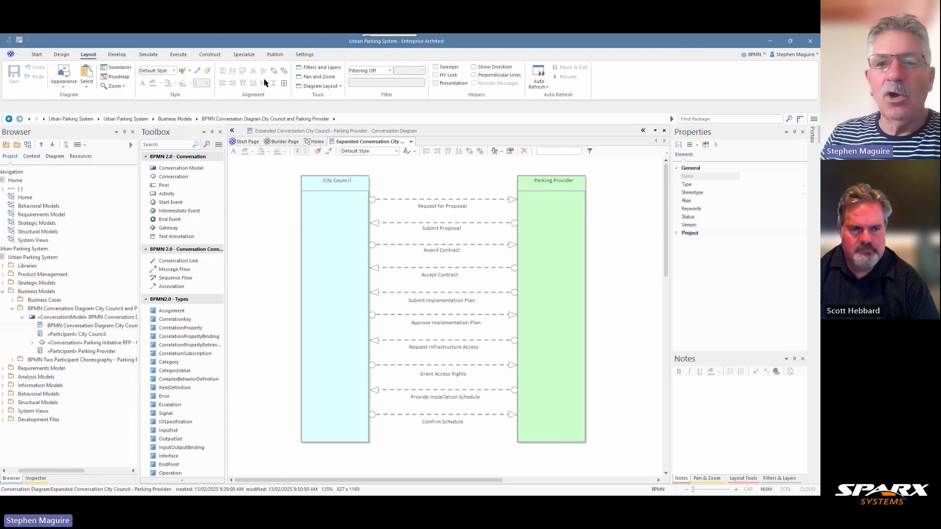
{"action": "left_click", "coordinate": [474, 69]}
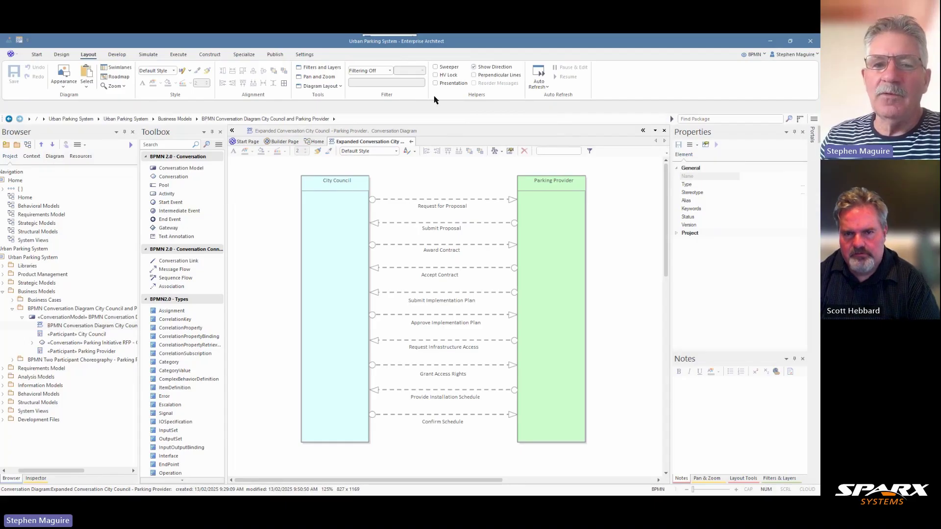
{"action": "left_click", "coordinate": [345, 193]}
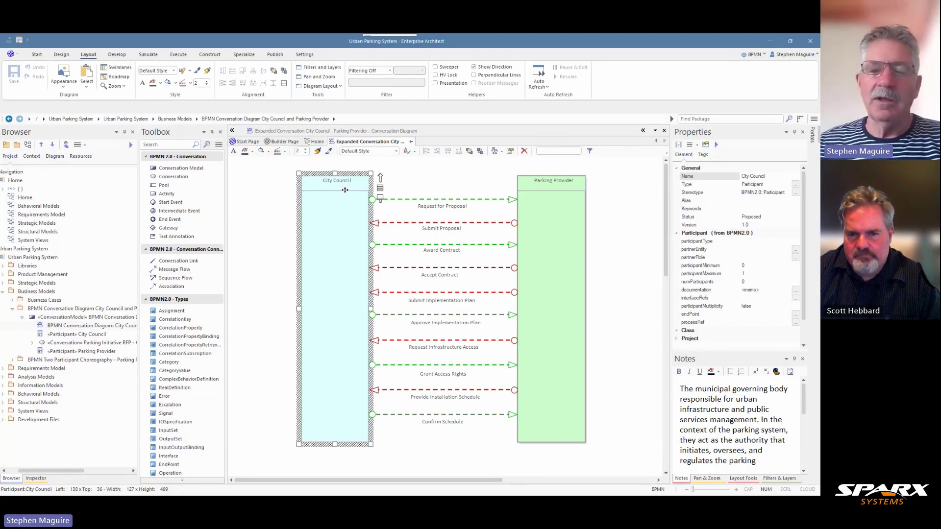
{"action": "left_click", "coordinate": [533, 186]}
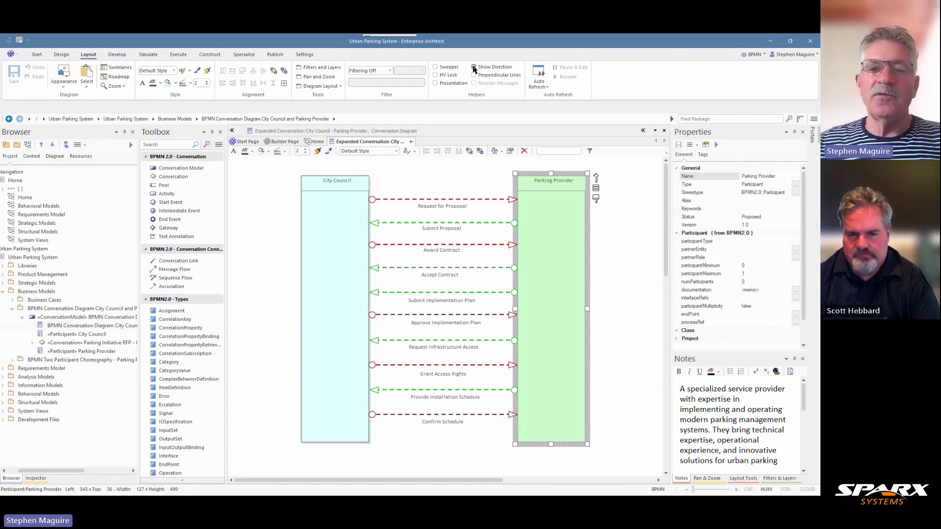
- Expand the BPMN Two Participant Choreography - Parking Provider package and open its City Council - Parking Provider choreography diagram to examine the message exchanges
{"action": "left_click", "coordinate": [474, 67]}
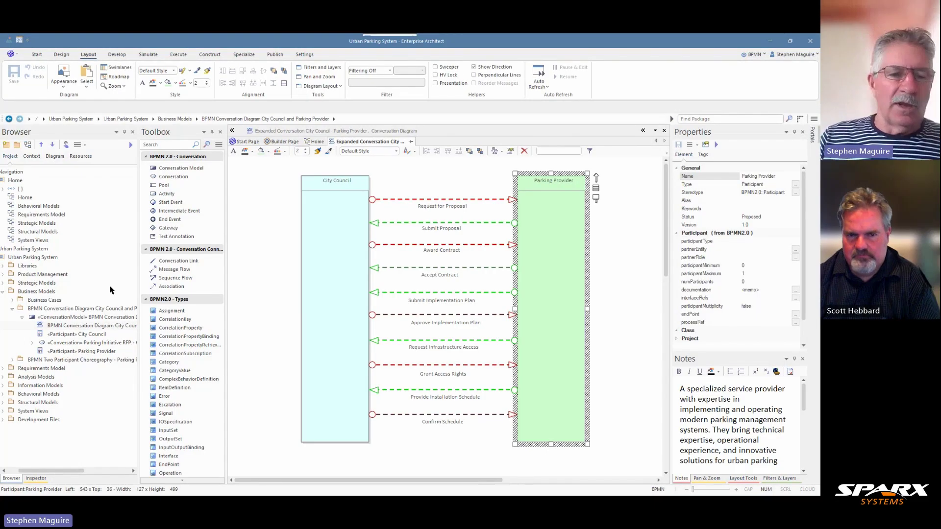
{"action": "left_click", "coordinate": [13, 361]}
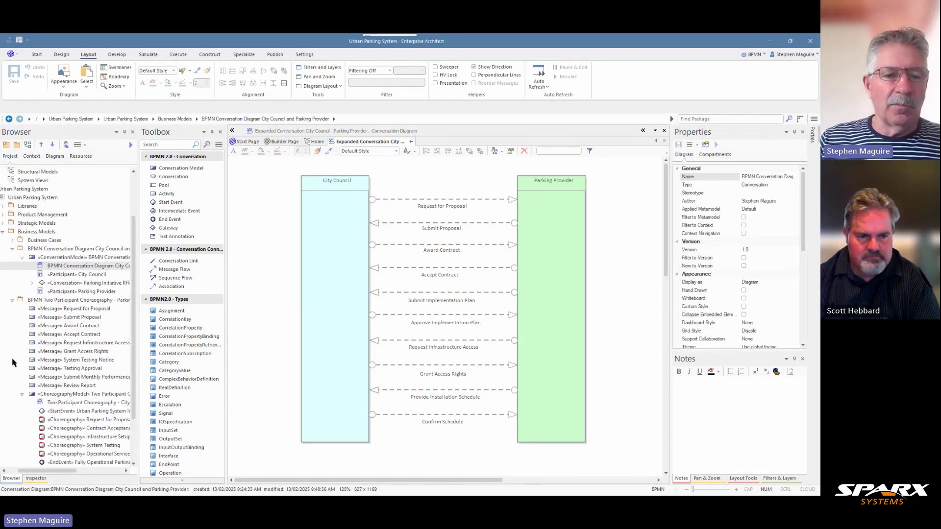
{"action": "double_click", "coordinate": [65, 404]}
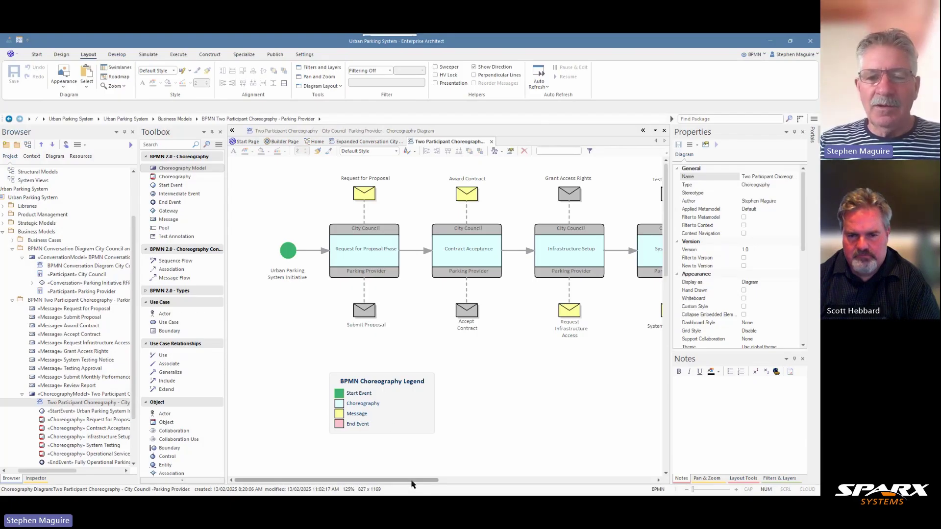
{"action": "left_click_drag", "start_coordinate": [411, 484], "coordinate": [417, 485]}
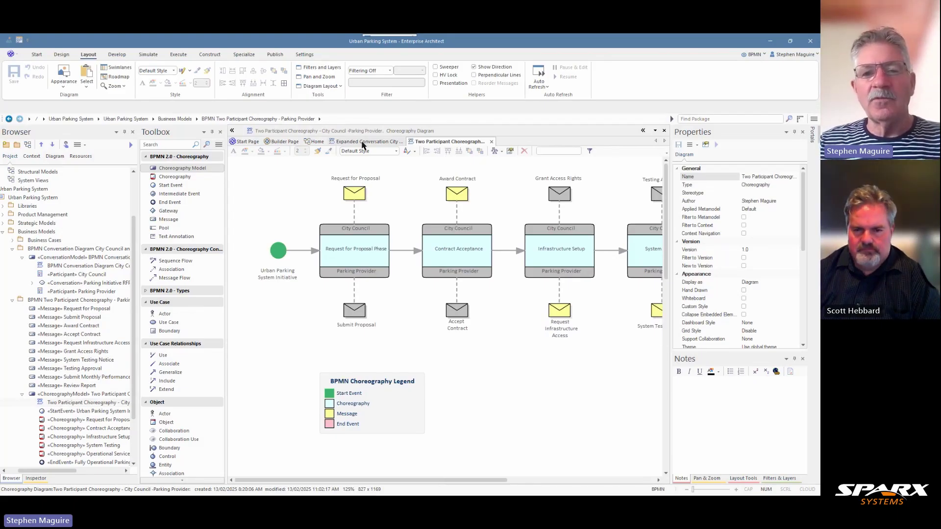
- Return to the Expanded Conversation City Council - Parking Provider diagram and look through its diagram properties, including the appearance and connector settings
{"action": "left_click", "coordinate": [363, 142]}
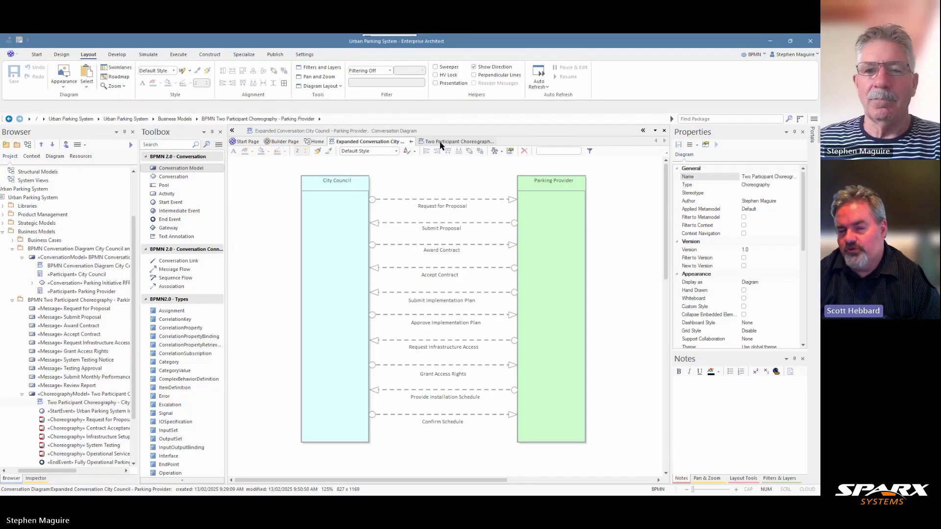
{"action": "left_click", "coordinate": [427, 182]}
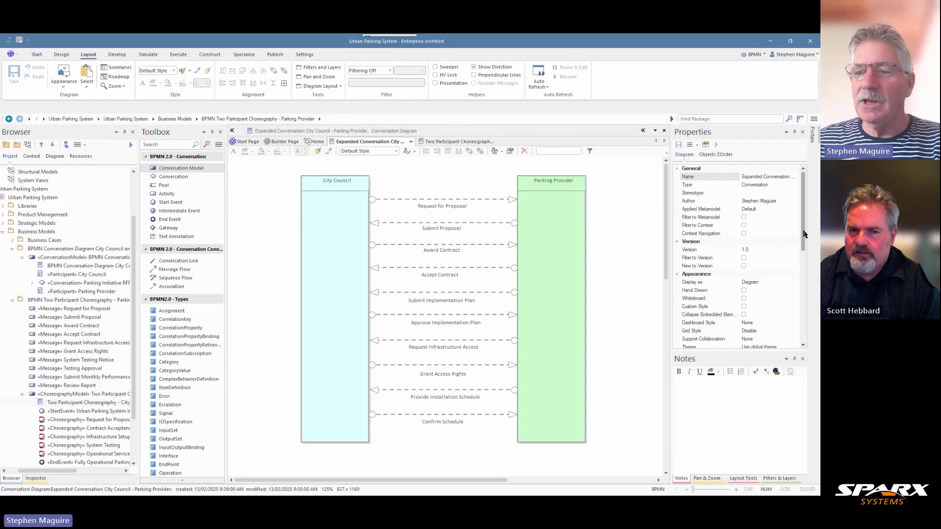
{"action": "scroll", "coordinate": [804, 234], "scroll_direction": "down", "scroll_amount": 4}
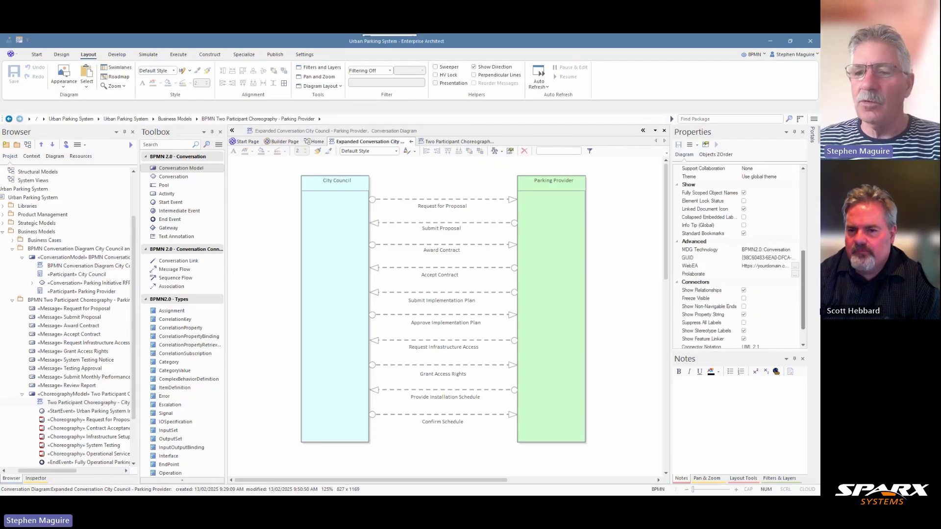
{"action": "scroll", "coordinate": [740, 255], "scroll_direction": "up", "scroll_amount": 4}
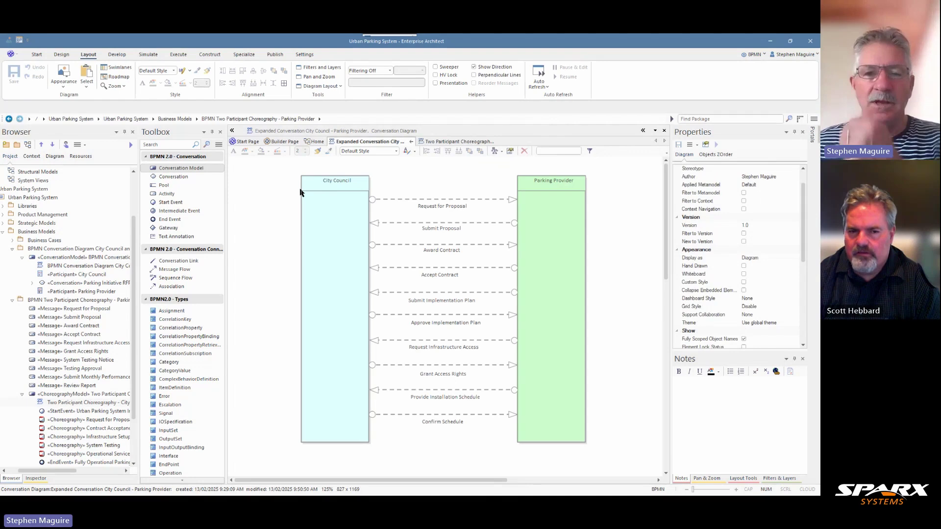